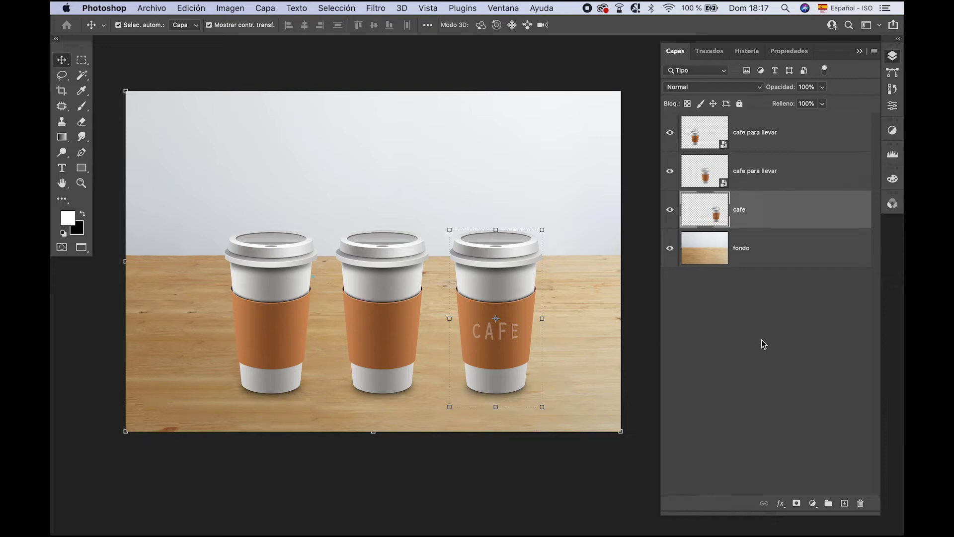
Step: Duplicate the left cup's layer
key(Tab)
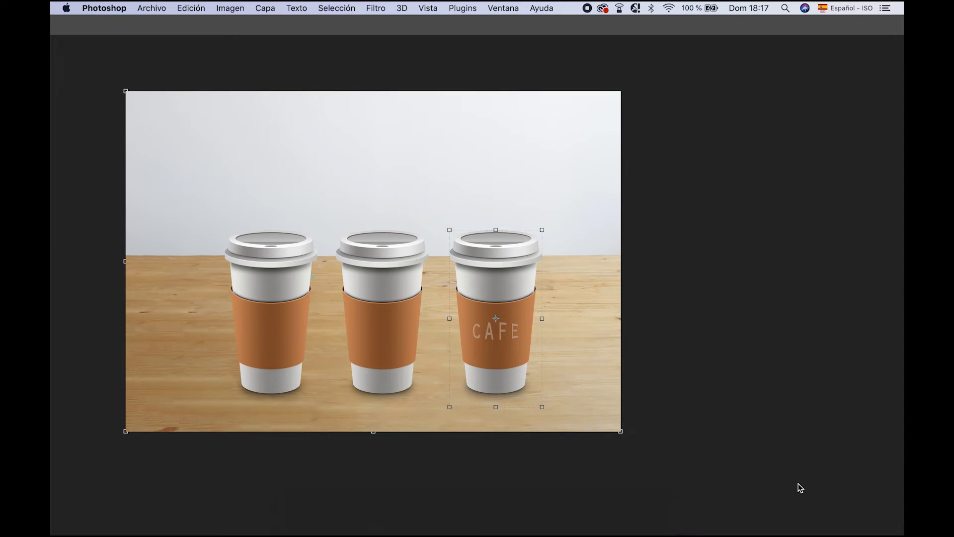
key(Tab)
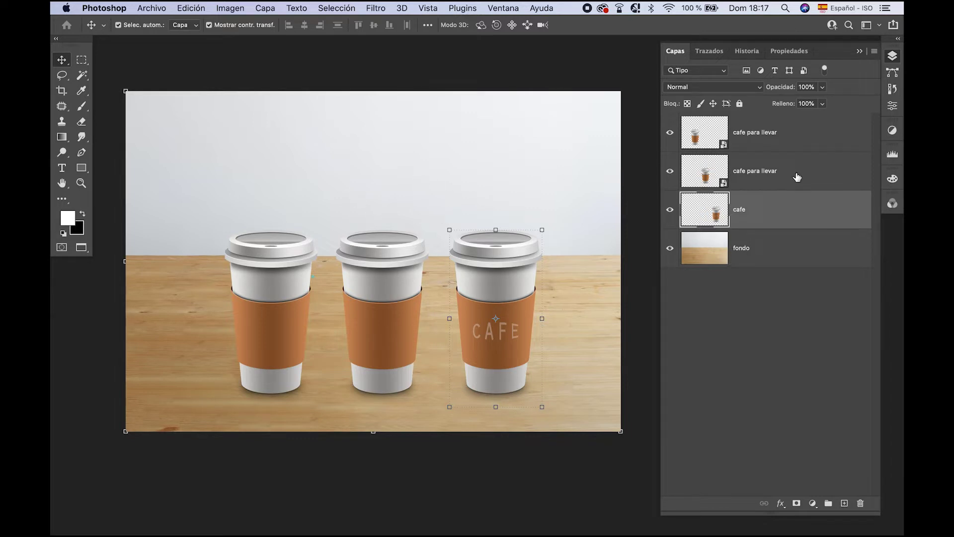
click(804, 143)
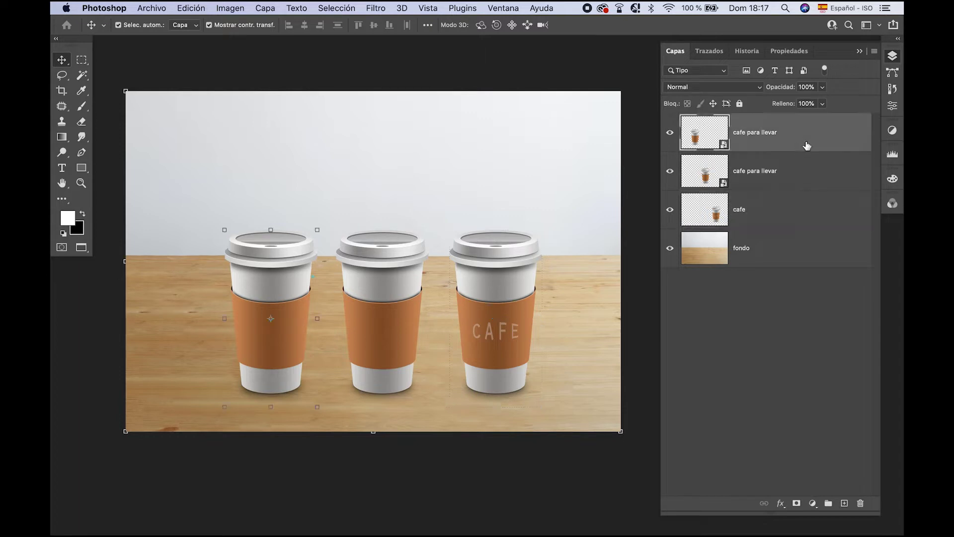
key(ctrl+j)
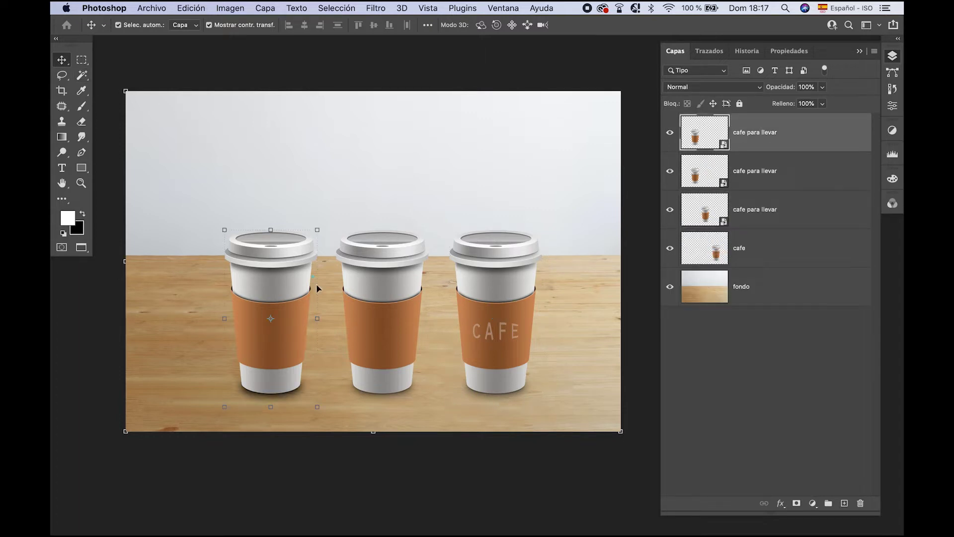
Step: Move the copy up between the left and middle cups, with its layer just above fondo
mouse_move(289, 285)
mouse_down()
mouse_move(318, 259)
mouse_move(350, 257)
mouse_up()
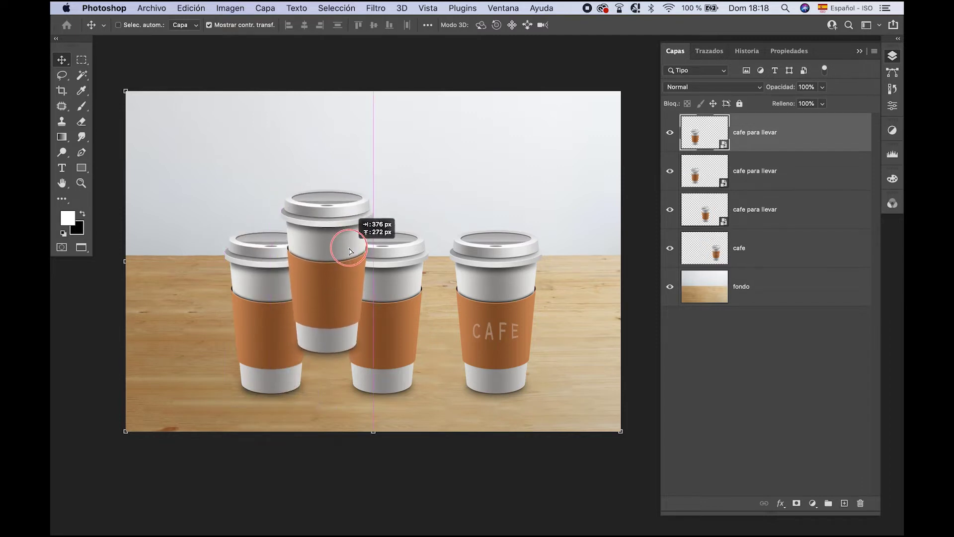
drag(350, 257, 345, 249)
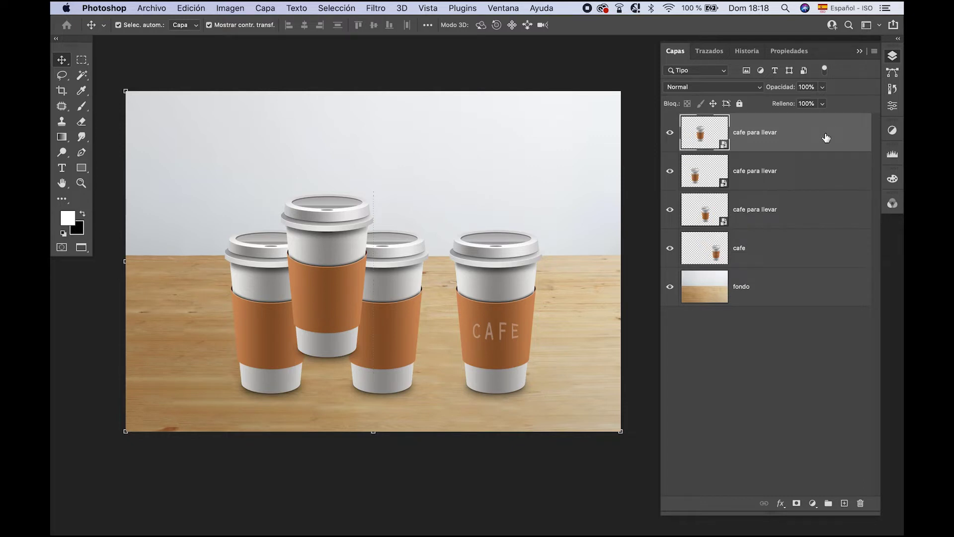
drag(826, 138, 816, 273)
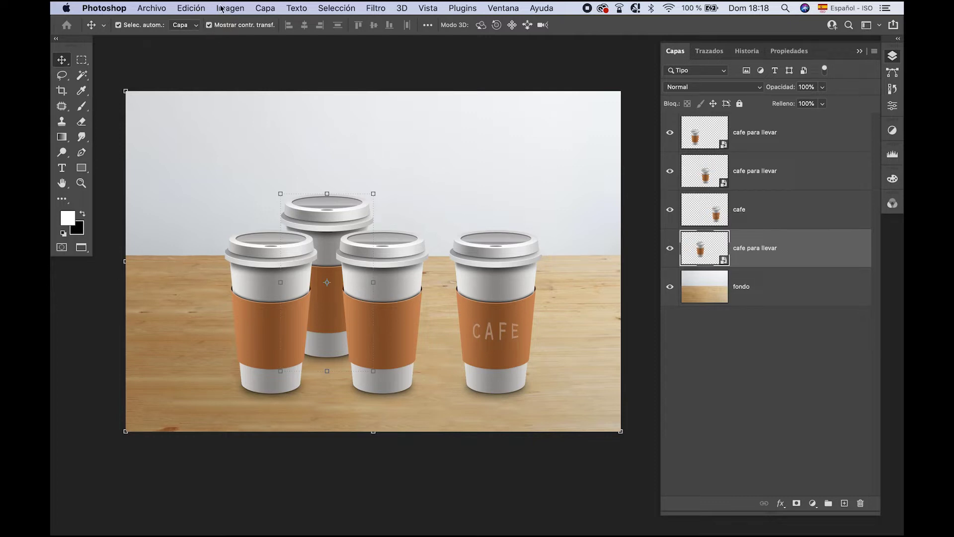
click(197, 10)
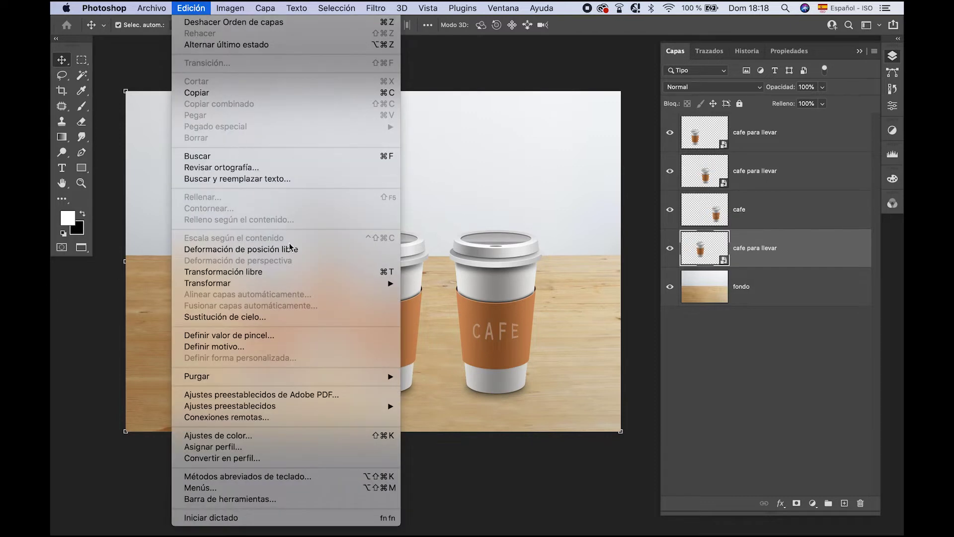
mouse_move(284, 283)
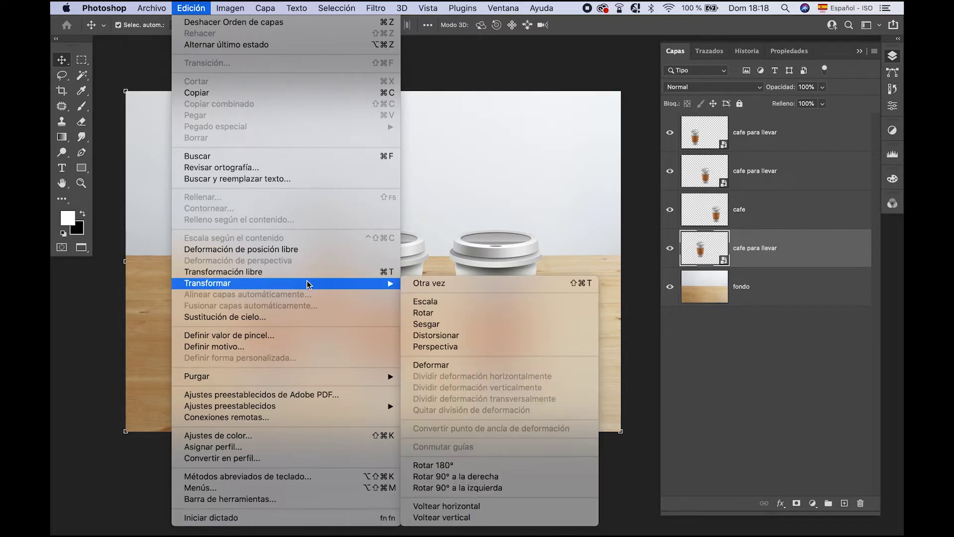
Step: Scale the back cup with the Escala handles, trying several sizes
click(432, 302)
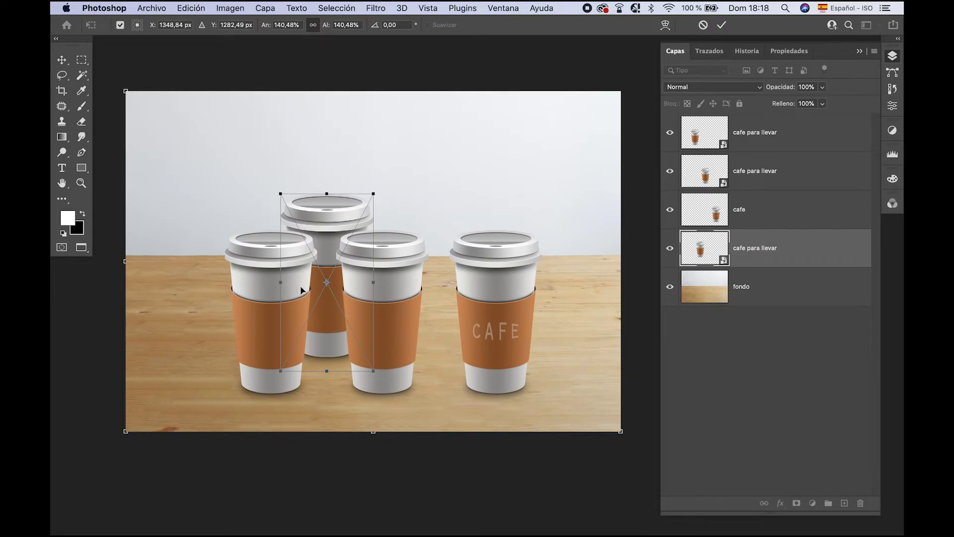
click(328, 192)
mouse_move(328, 192)
mouse_down()
mouse_move(328, 204)
mouse_move(331, 180)
mouse_move(328, 217)
mouse_up()
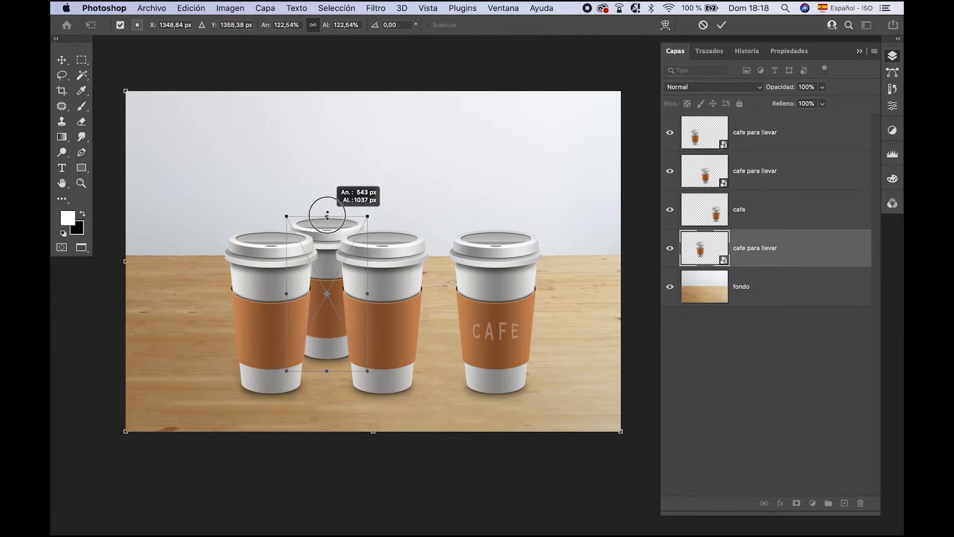
key(super+z)
drag(375, 192, 347, 229)
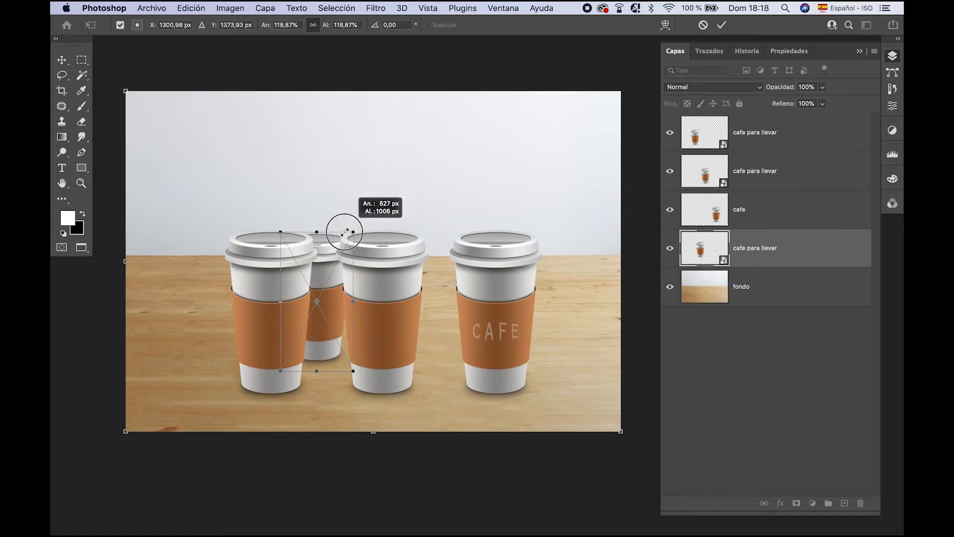
drag(347, 229, 325, 260)
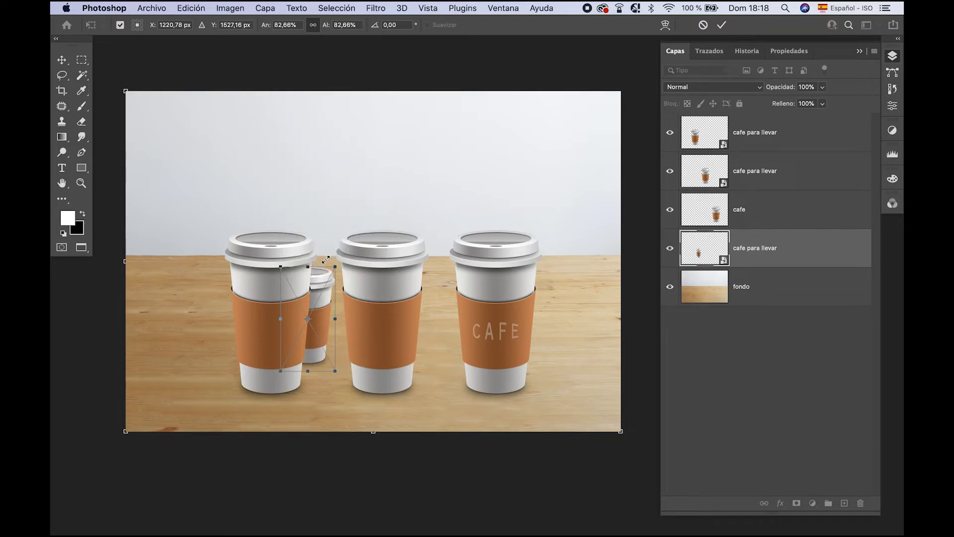
drag(373, 202, 405, 171)
drag(342, 252, 420, 147)
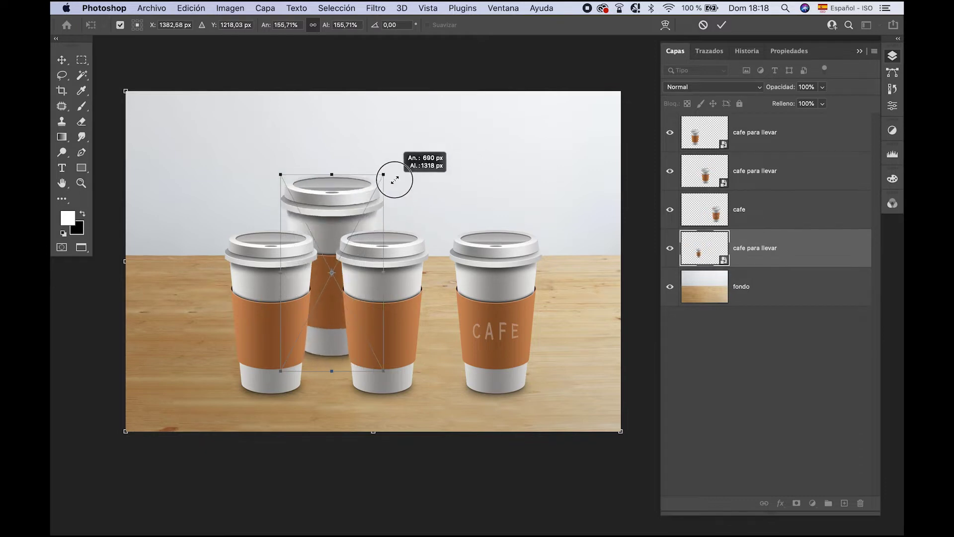
Step: Settle the back cup at 133.04%, nudge it left and commit the scale
drag(340, 141, 333, 241)
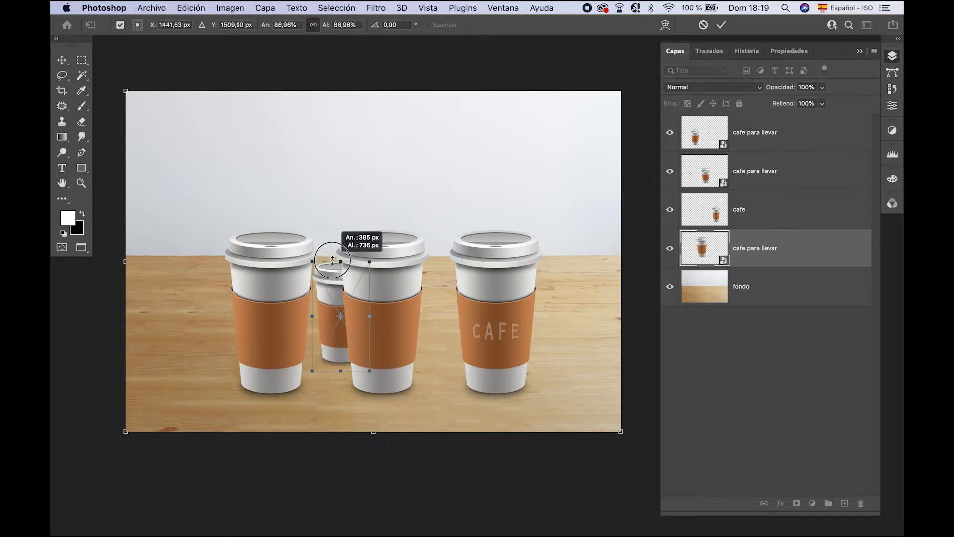
mouse_move(333, 240)
mouse_down()
mouse_move(349, 147)
mouse_move(347, 166)
mouse_up()
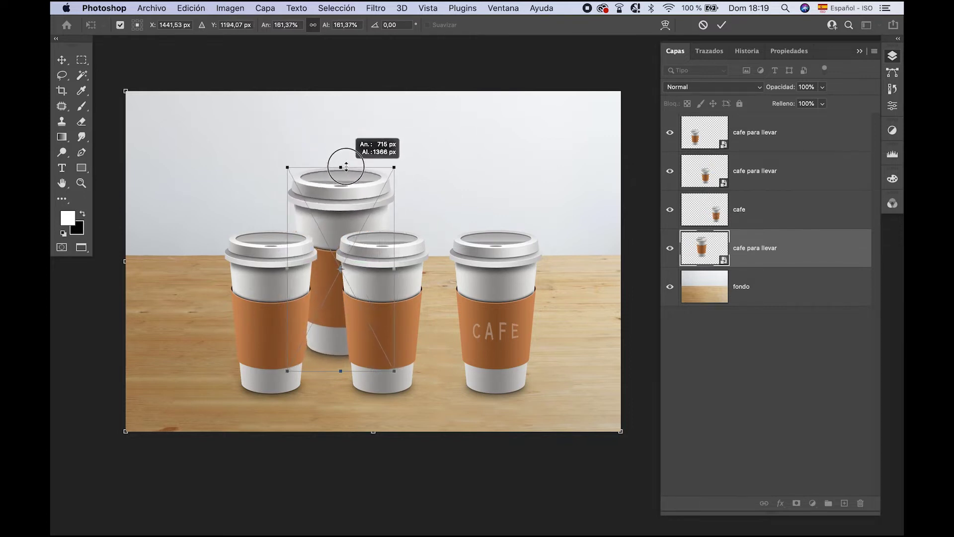
drag(346, 167, 348, 151)
mouse_move(340, 370)
mouse_down()
mouse_move(331, 266)
mouse_move(330, 287)
mouse_up()
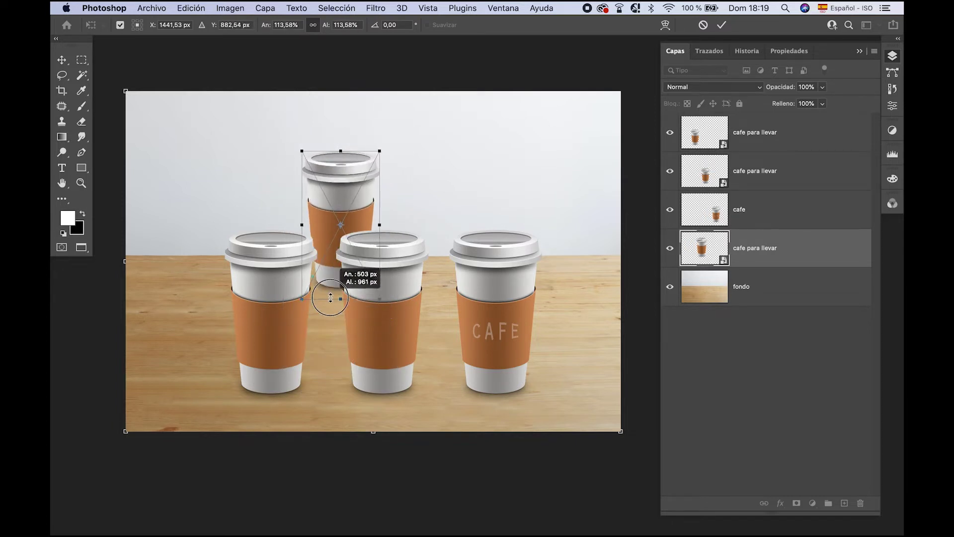
drag(330, 286, 336, 380)
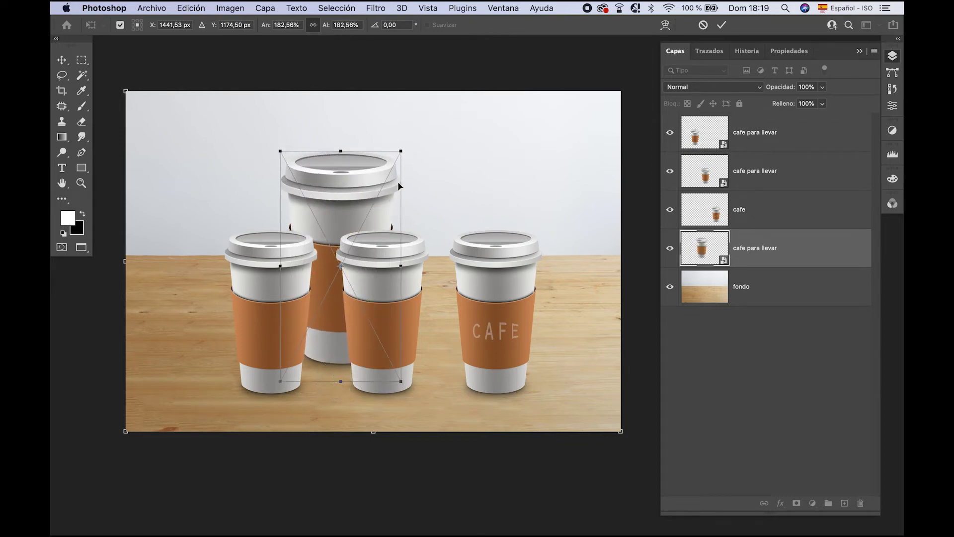
drag(336, 147, 335, 213)
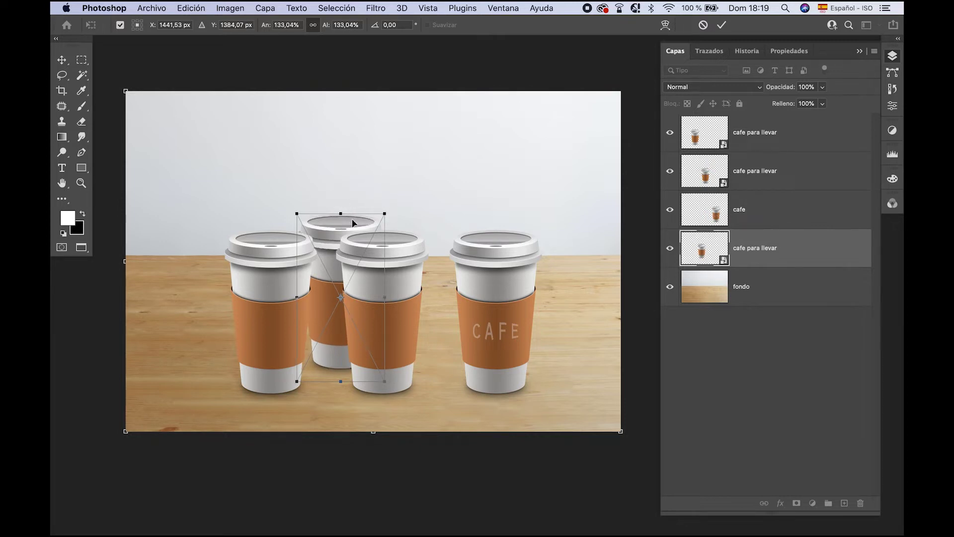
drag(352, 220, 343, 214)
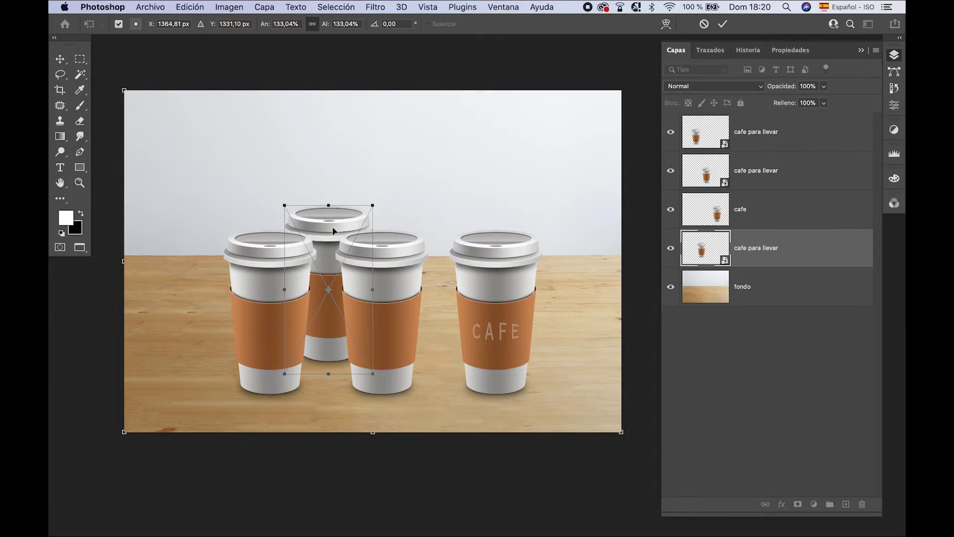
key(Return)
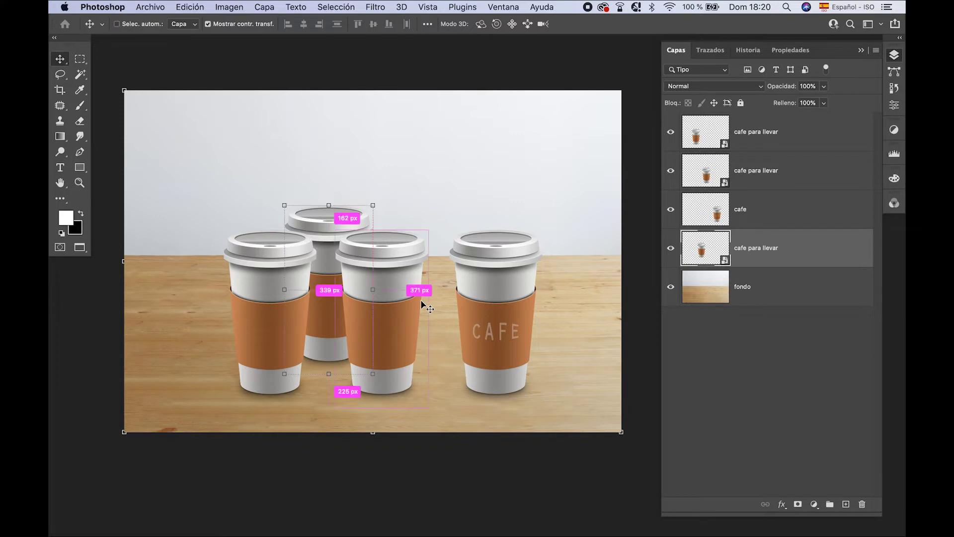
Step: Duplicate the back cup and move the copy right, behind the middle and right cups
key(ctrl+j)
mouse_move(328, 227)
mouse_down()
mouse_move(448, 228)
mouse_move(439, 229)
mouse_up()
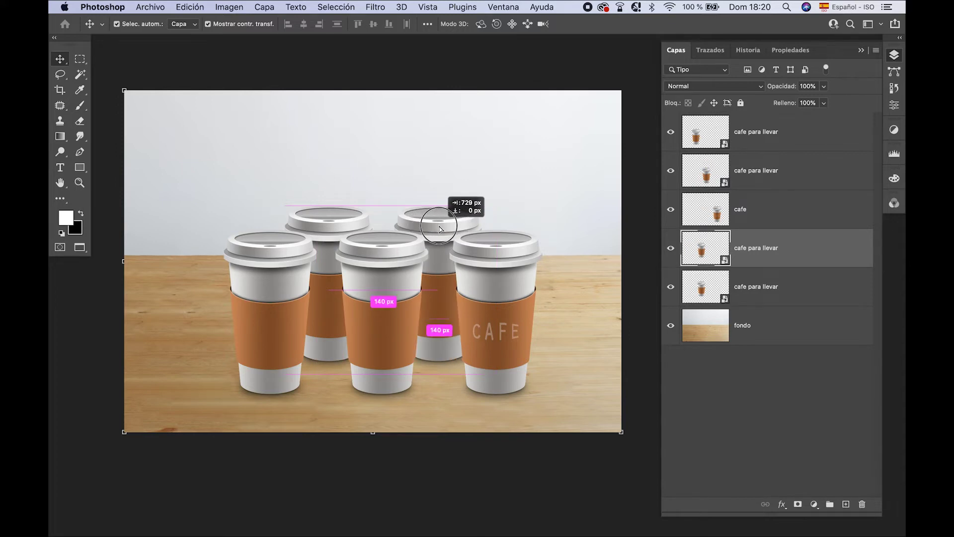
drag(439, 228, 439, 226)
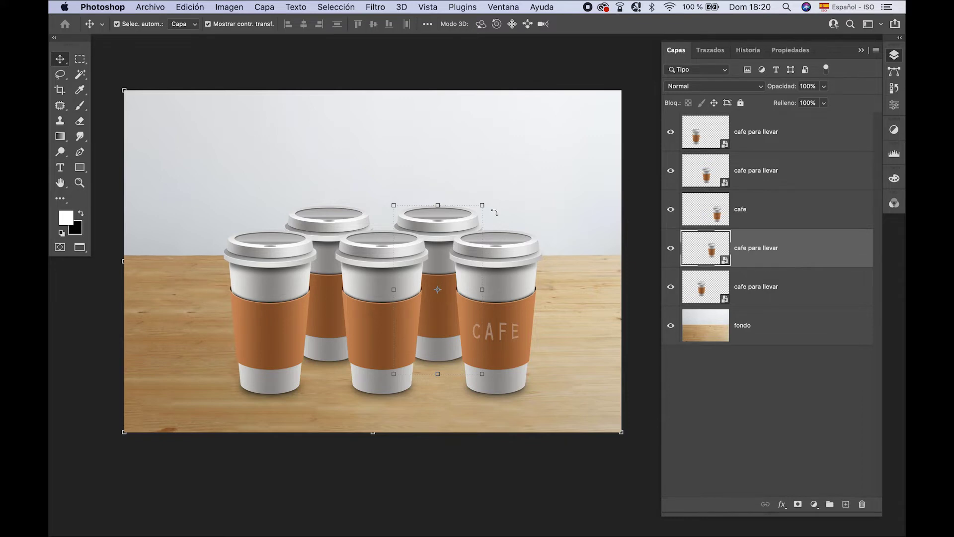
Step: Rotate the second back cup and lift it above the right-hand cups
click(195, 8)
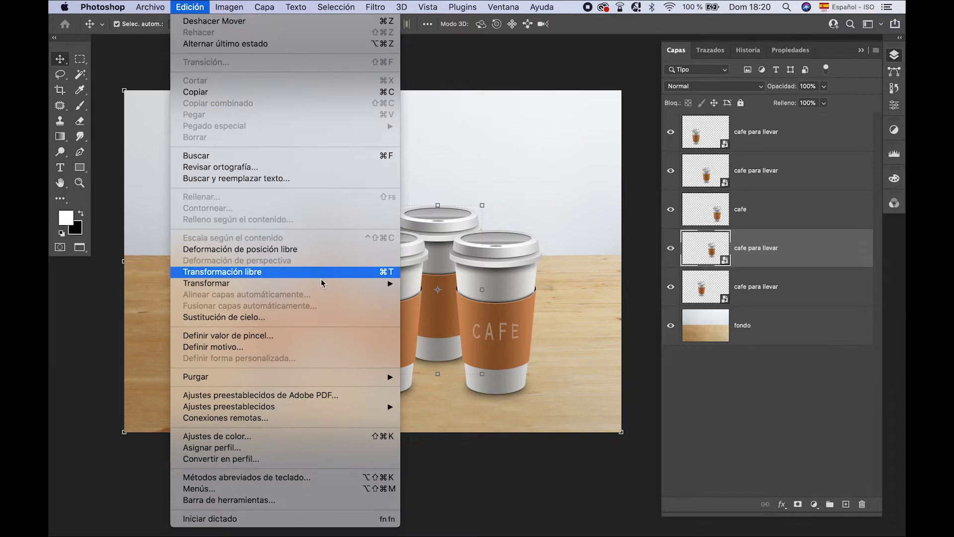
mouse_move(223, 283)
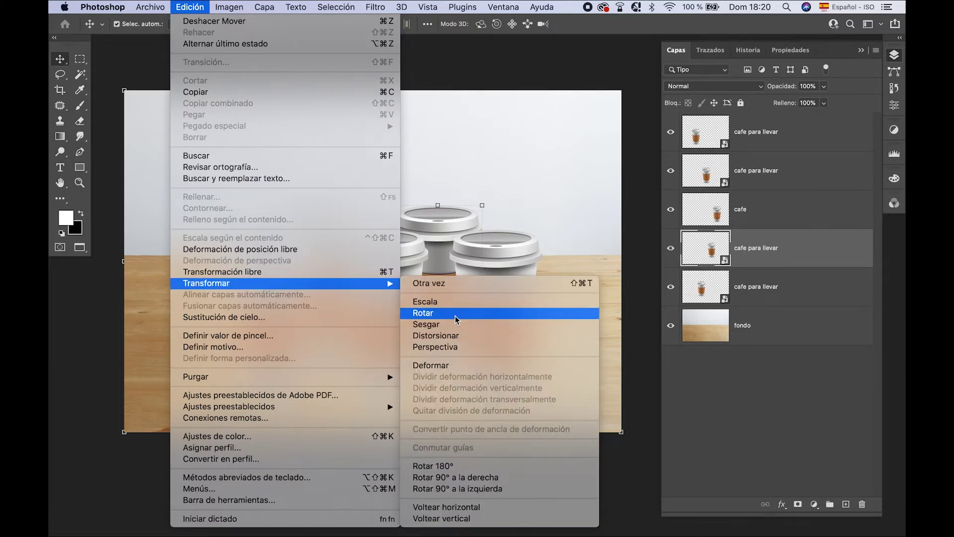
click(455, 315)
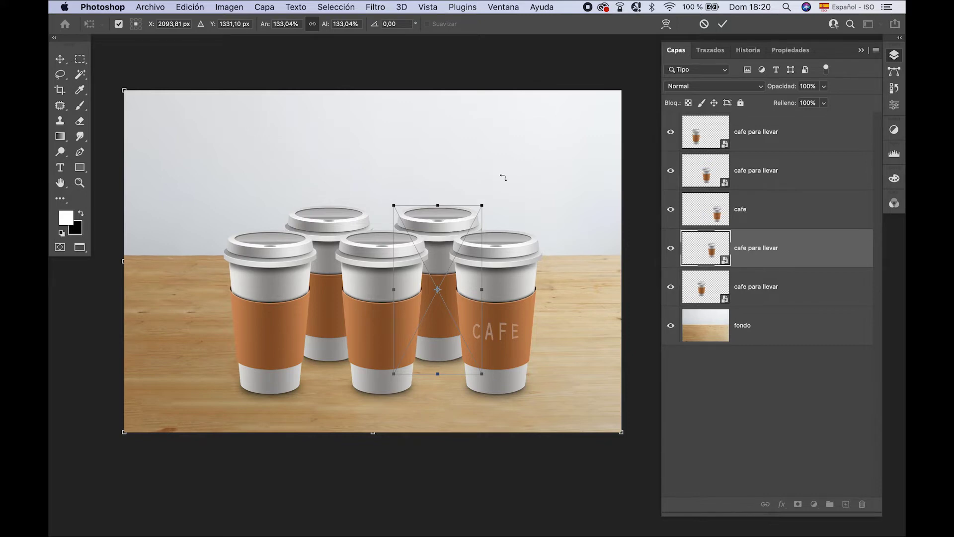
mouse_move(504, 177)
mouse_down()
mouse_move(585, 232)
mouse_move(383, 116)
mouse_up()
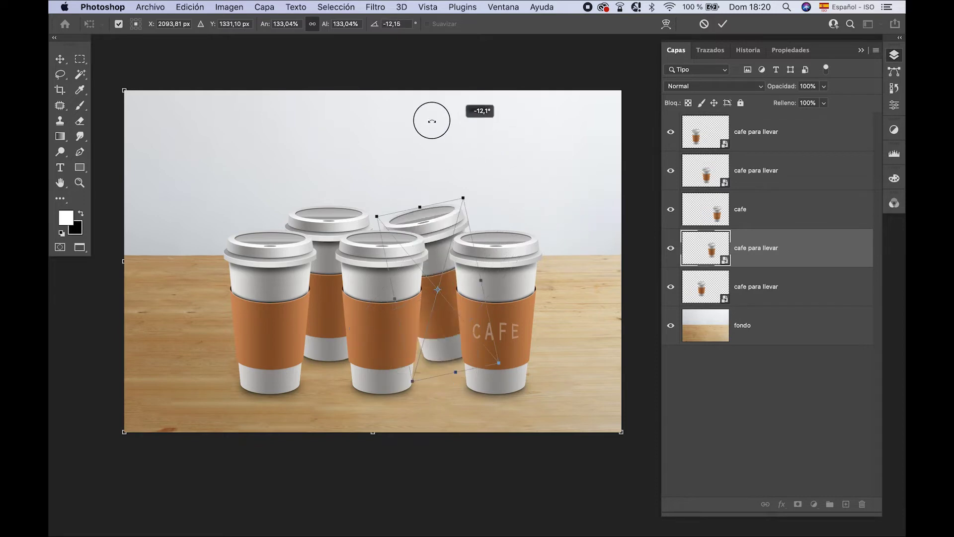
drag(383, 117, 534, 143)
drag(451, 237, 446, 150)
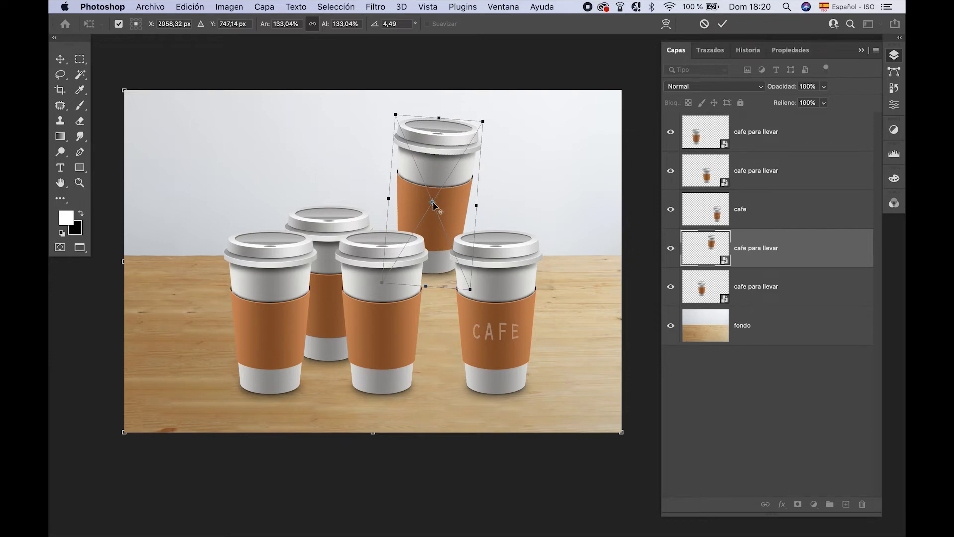
mouse_move(506, 114)
mouse_down()
mouse_move(386, 110)
mouse_move(480, 133)
mouse_up()
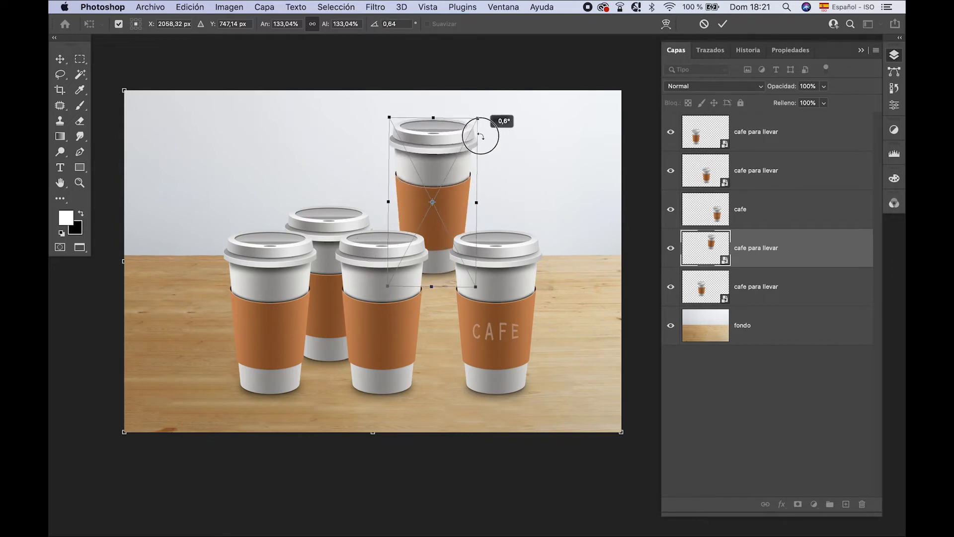
Step: Test rotations around top, bottom and side pivots, then undo to keep the cup upright
drag(432, 202, 433, 118)
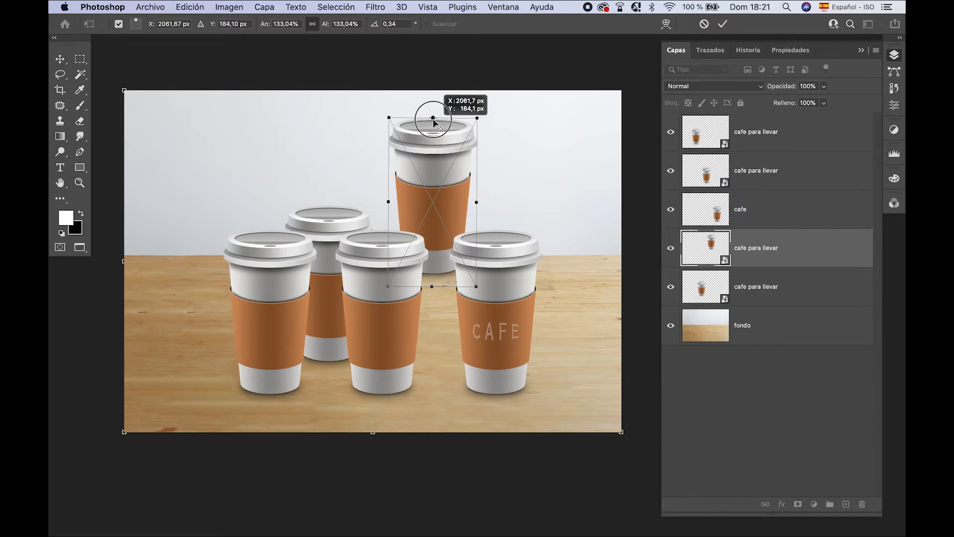
mouse_move(501, 101)
mouse_down()
mouse_move(569, 173)
mouse_move(448, 59)
mouse_move(531, 92)
mouse_up()
drag(433, 123, 435, 288)
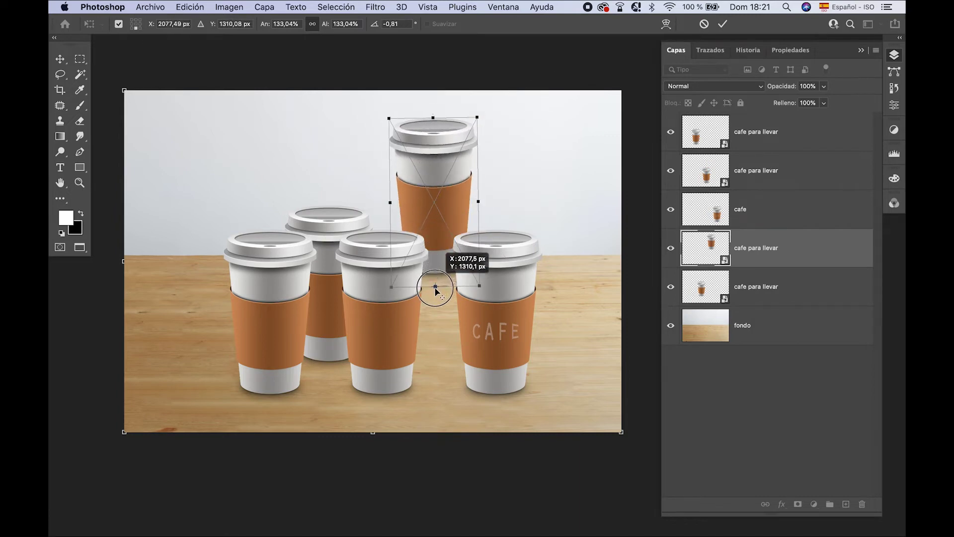
mouse_move(517, 192)
mouse_down()
mouse_move(514, 262)
mouse_move(519, 164)
mouse_up()
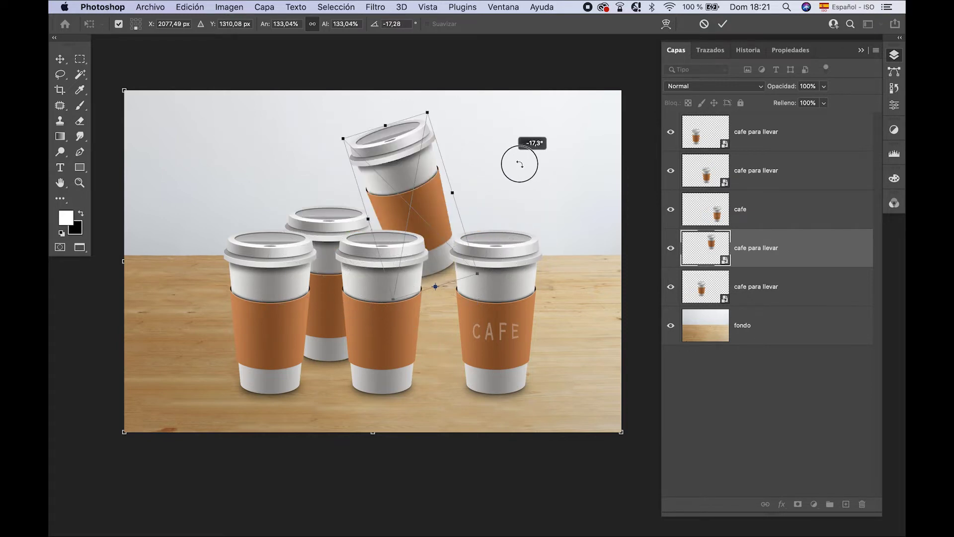
drag(519, 164, 537, 170)
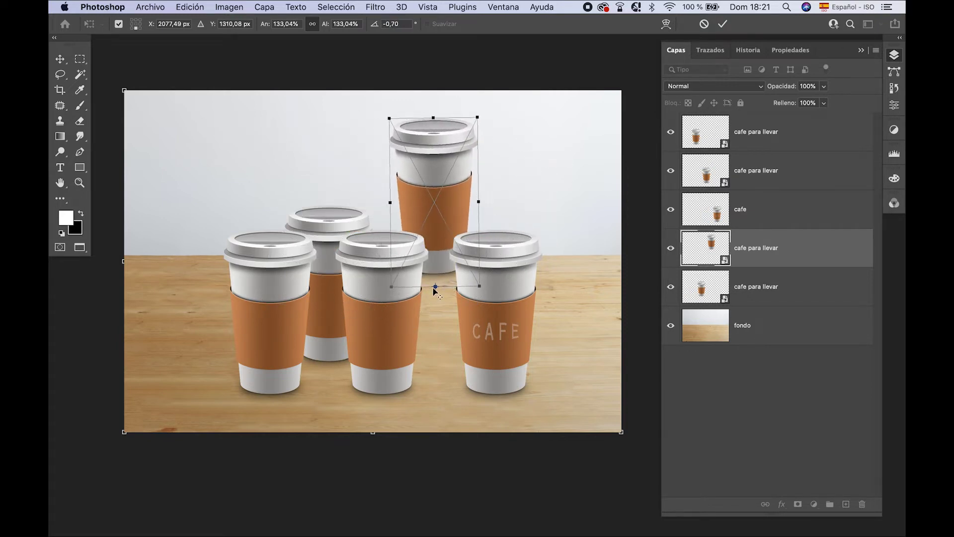
drag(434, 287, 479, 202)
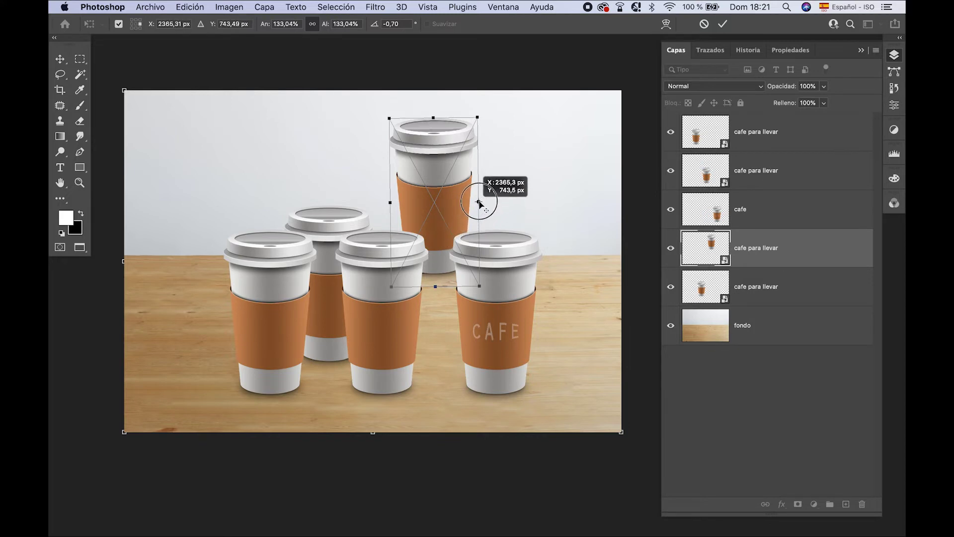
mouse_move(577, 192)
mouse_down()
mouse_move(499, 272)
mouse_move(524, 140)
mouse_up()
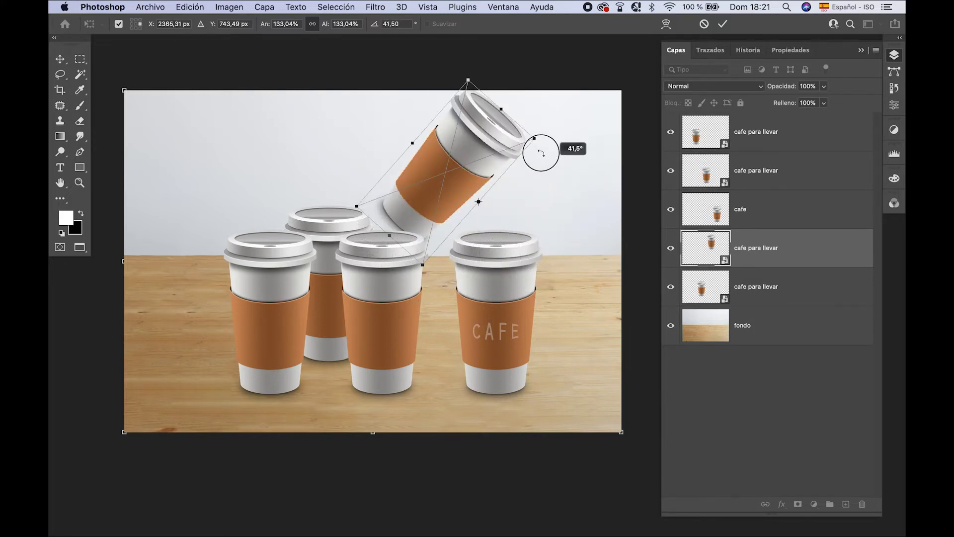
drag(524, 140, 527, 142)
key(super+z)
key(super+z)
key(super+z)
key(super+z)
key(super+z)
key(super+z)
key(super+z)
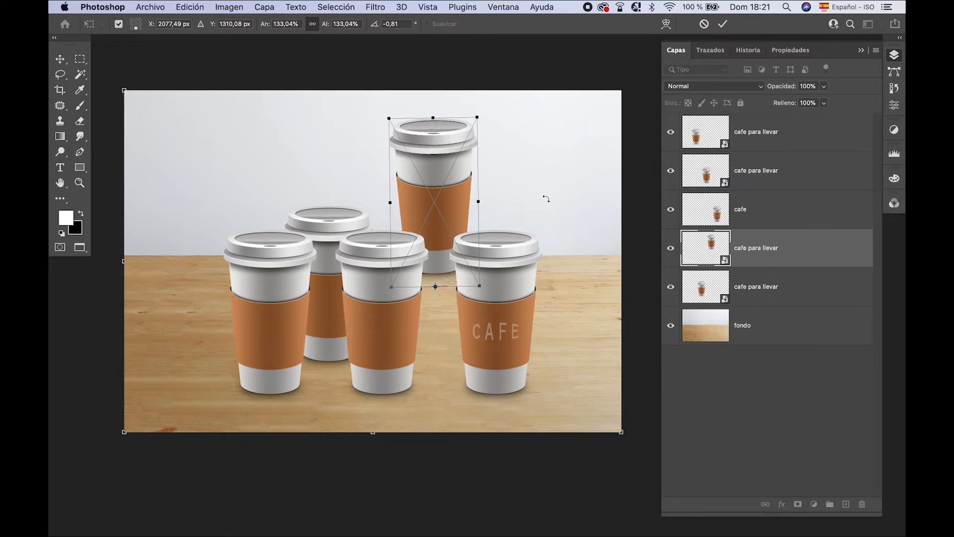
click(137, 29)
Step: With a centre pivot, lower the cup behind the front row between middle and CAFE cups
click(135, 24)
drag(458, 192, 461, 274)
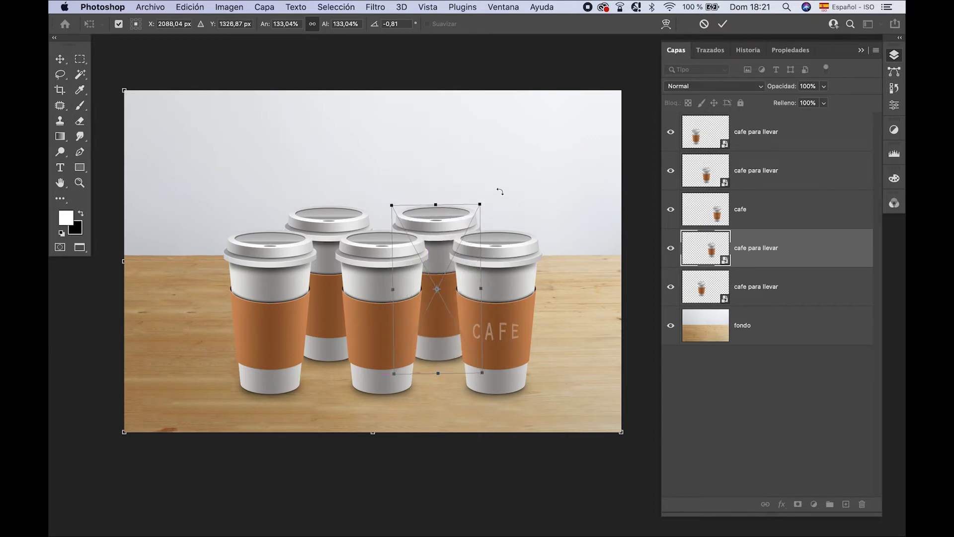
drag(501, 193, 502, 189)
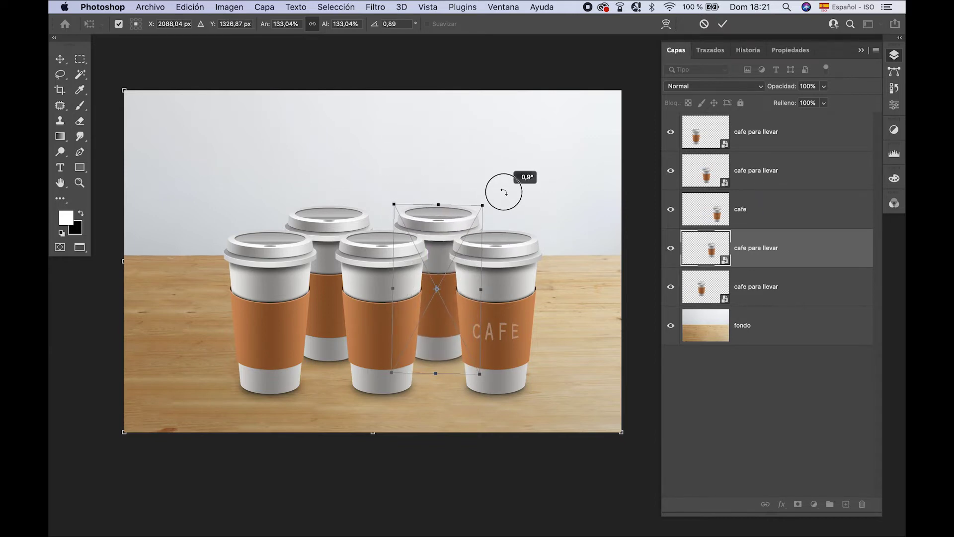
mouse_move(458, 329)
mouse_down()
mouse_move(469, 237)
mouse_move(456, 345)
mouse_up()
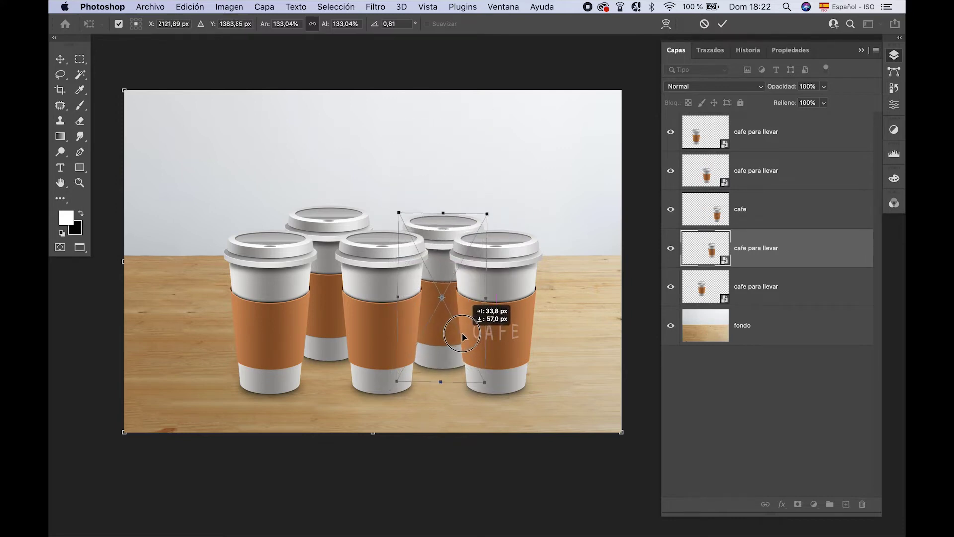
drag(456, 344, 459, 330)
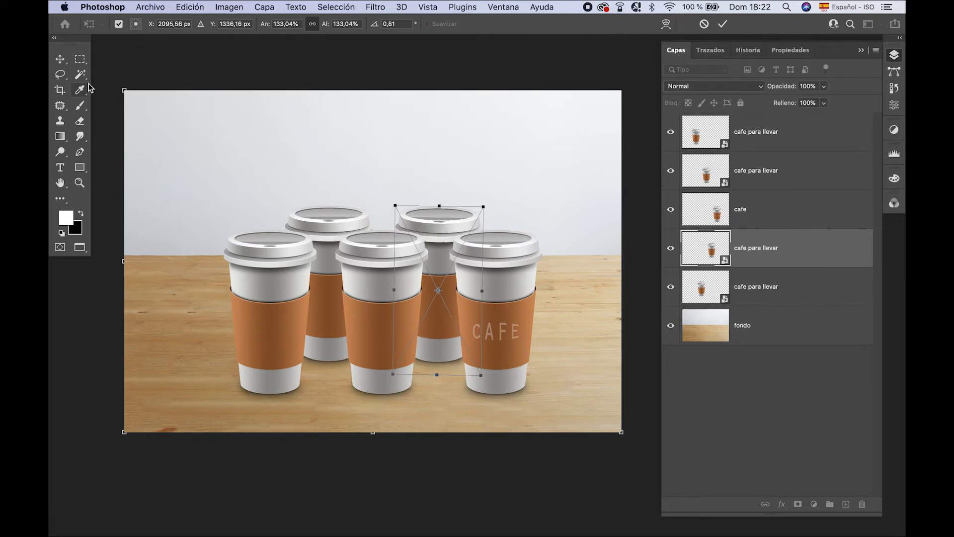
key(Return)
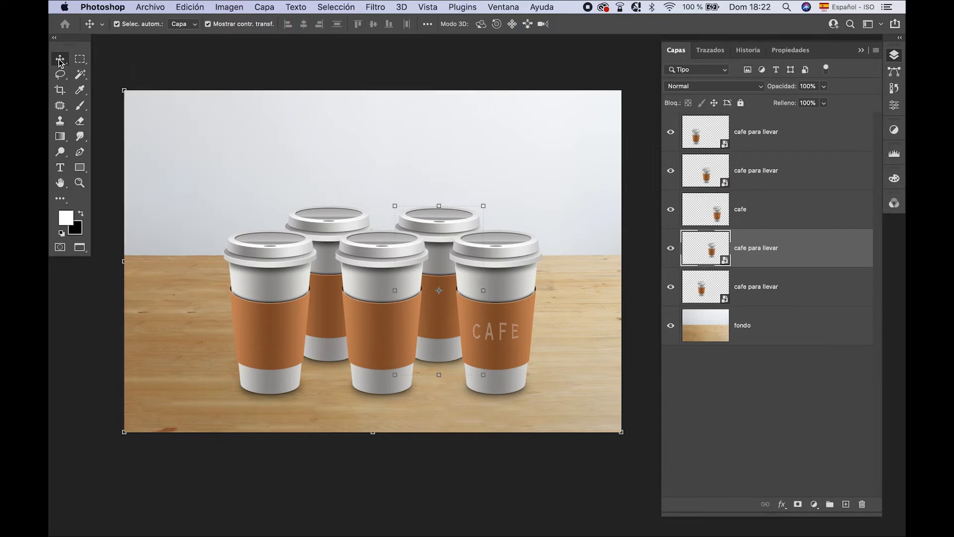
click(498, 332)
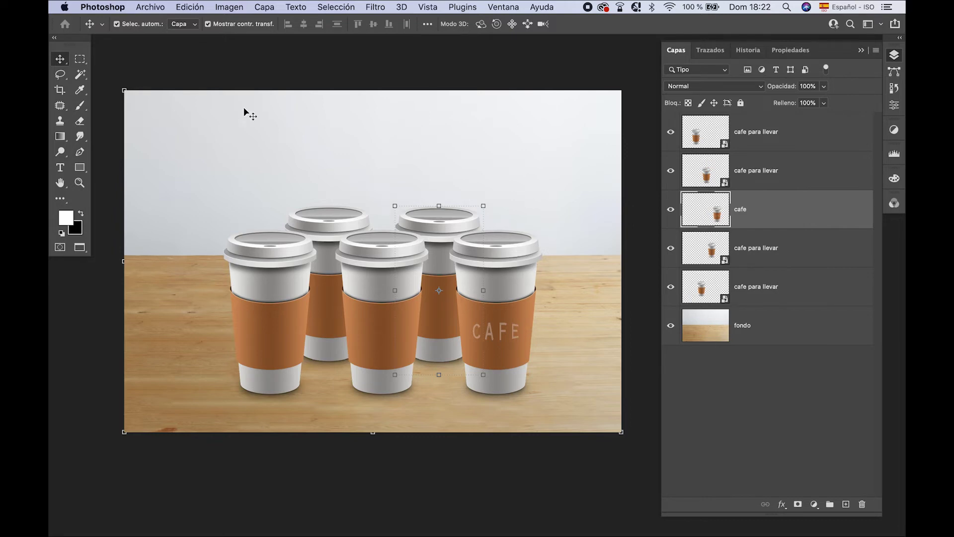
Step: Distort the CAFE cup, pulling its top corners down and widening its base
click(190, 7)
mouse_move(283, 283)
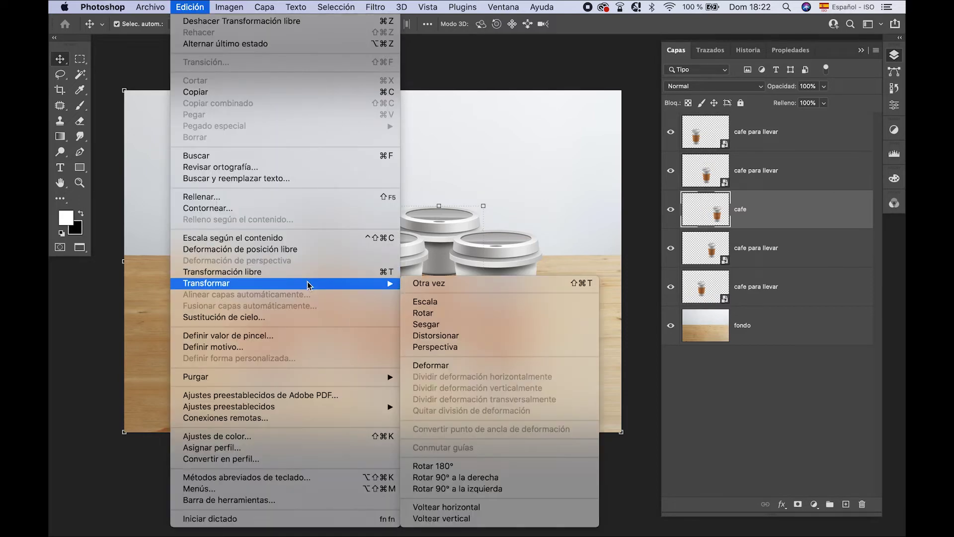
click(517, 267)
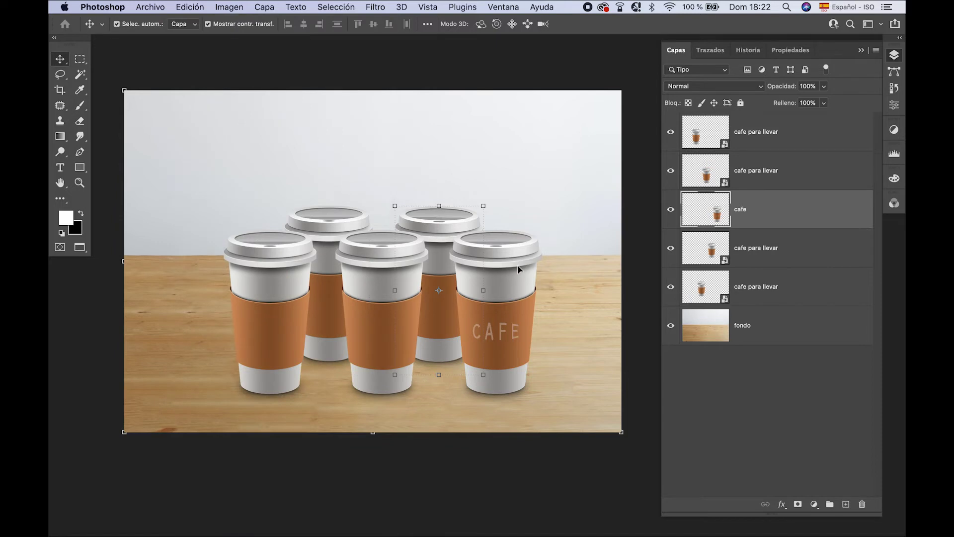
key(super+t)
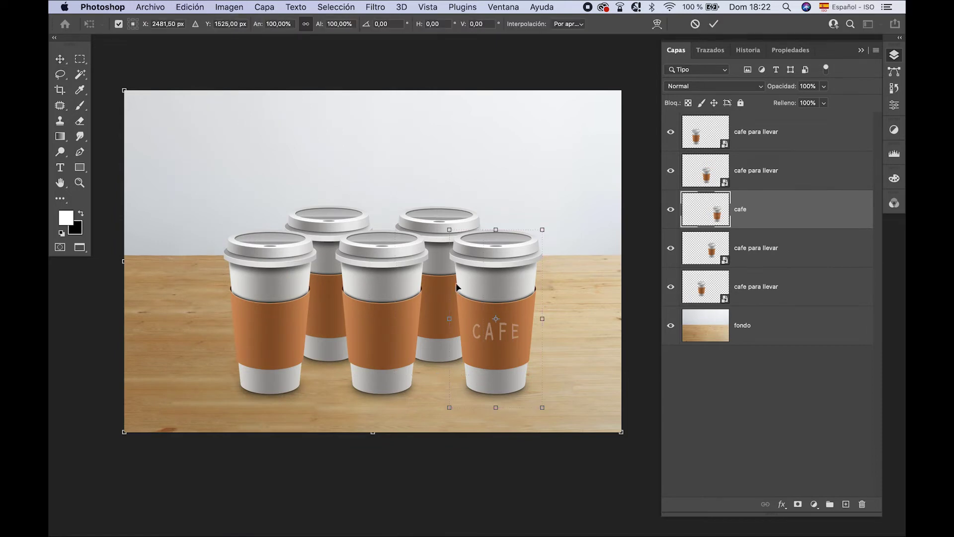
right_click(518, 284)
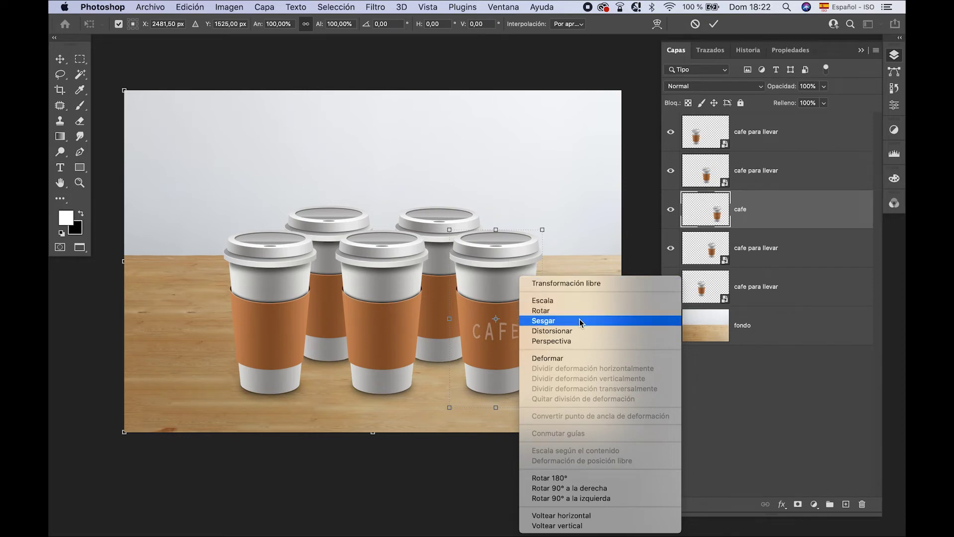
click(588, 331)
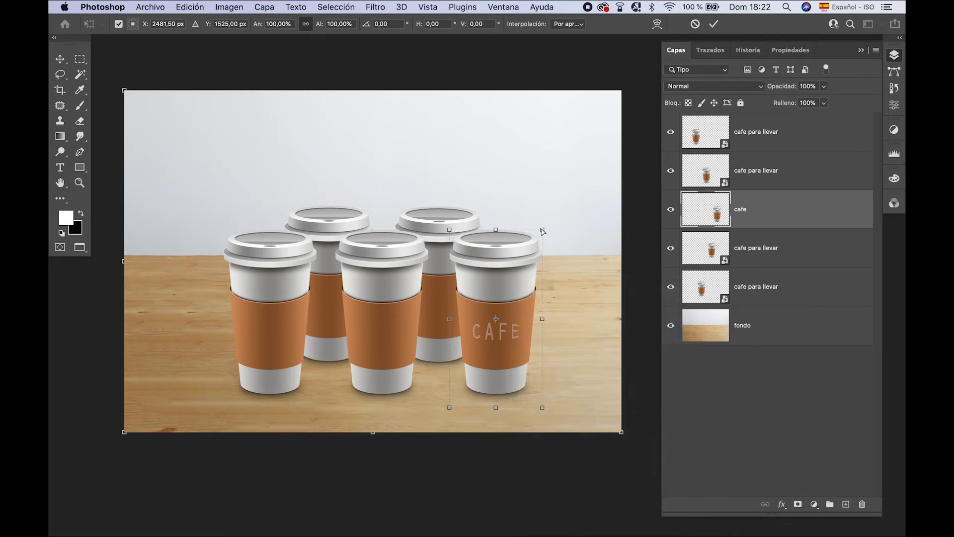
drag(542, 230, 542, 276)
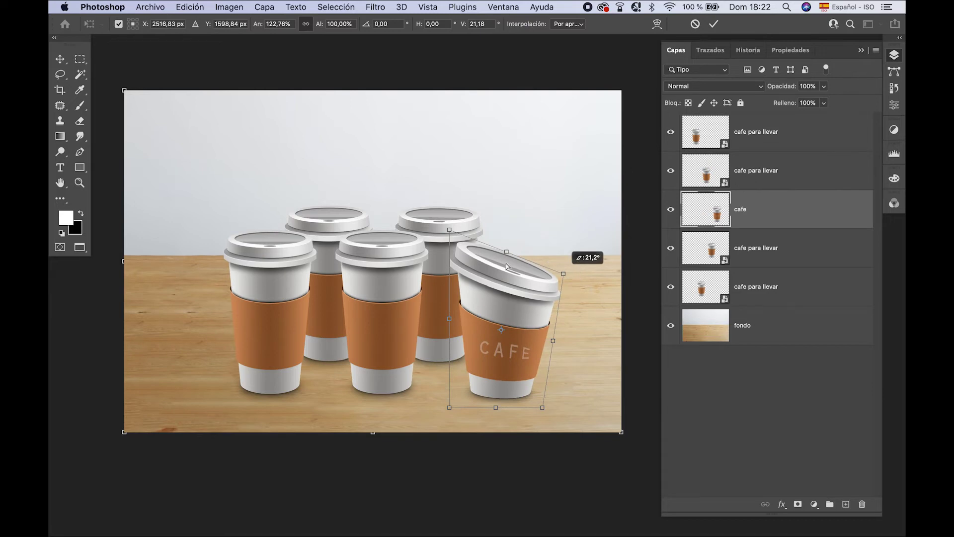
drag(450, 229, 410, 274)
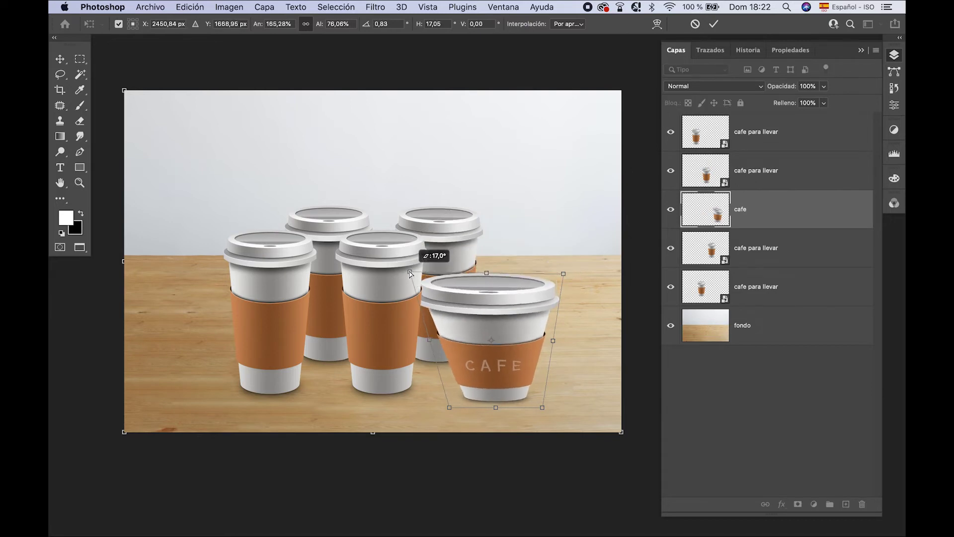
drag(449, 407, 406, 405)
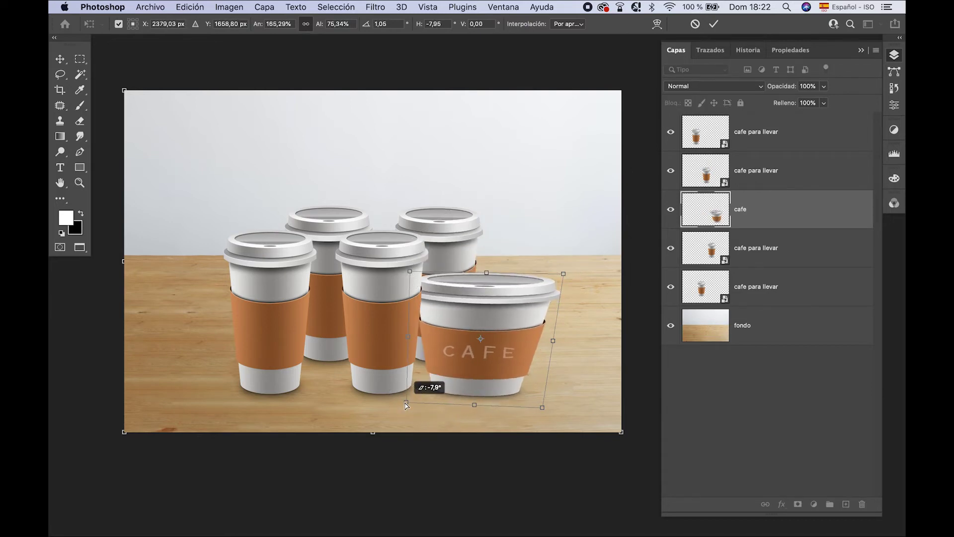
drag(542, 407, 562, 404)
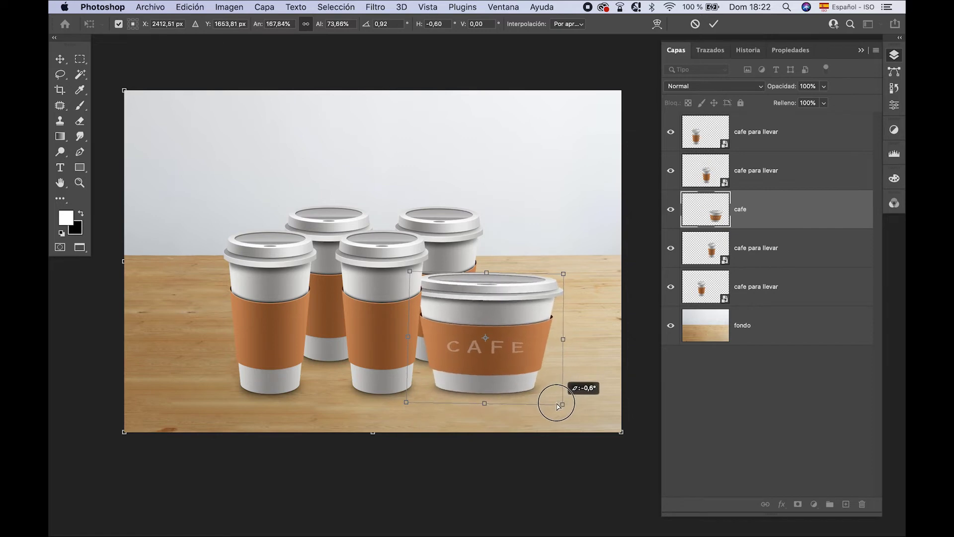
Step: Narrow the CAFE cup's sides, move it right of the group, and commit
drag(559, 405, 561, 401)
drag(563, 337, 518, 334)
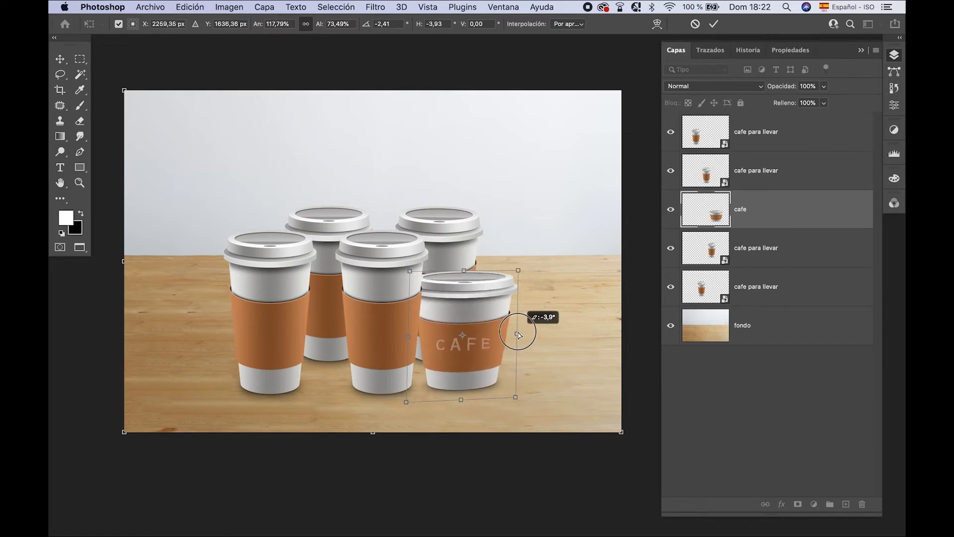
drag(488, 345, 535, 349)
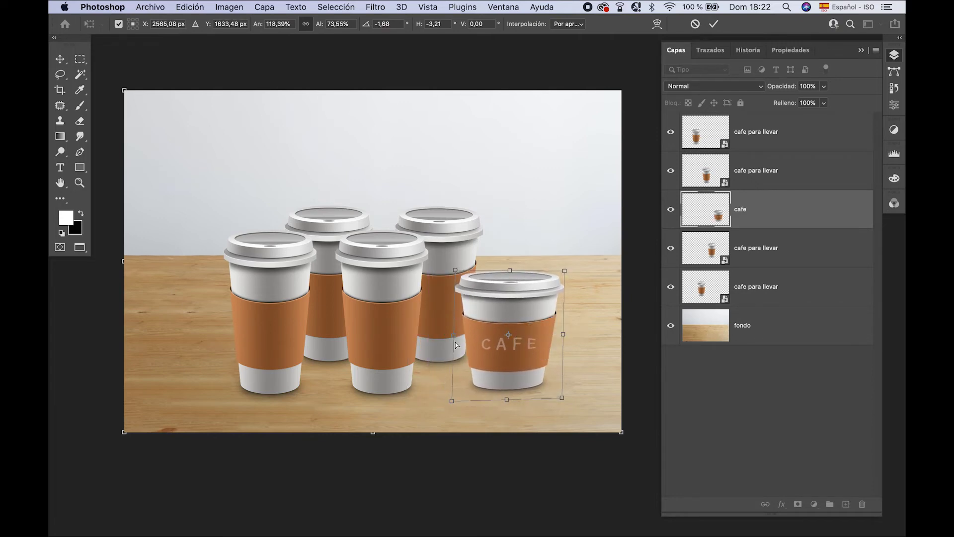
drag(456, 344, 474, 342)
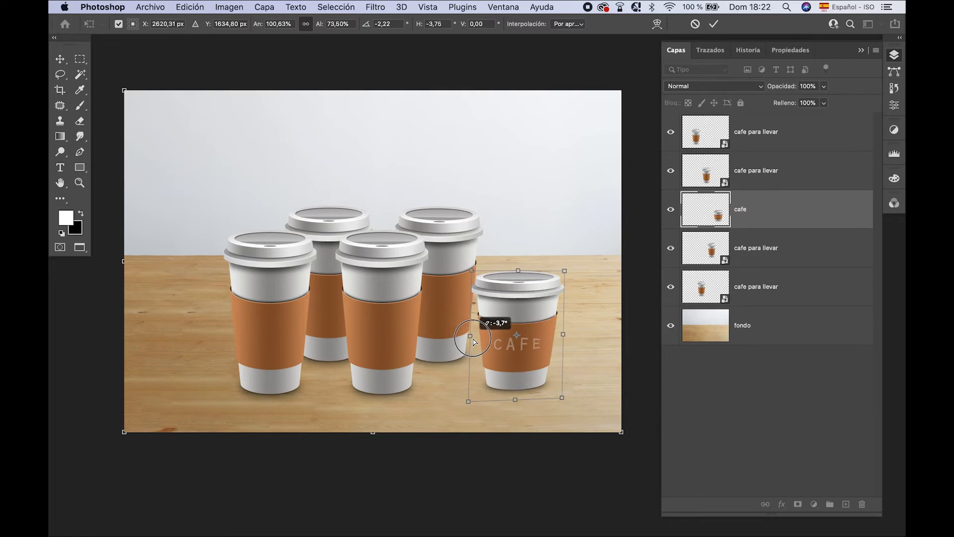
drag(474, 342, 476, 342)
drag(569, 275, 569, 276)
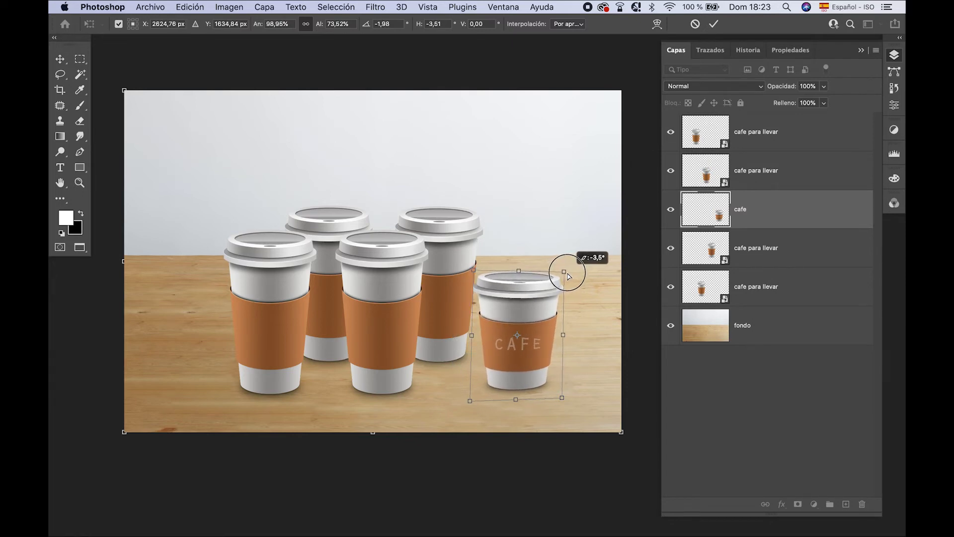
drag(547, 326, 559, 332)
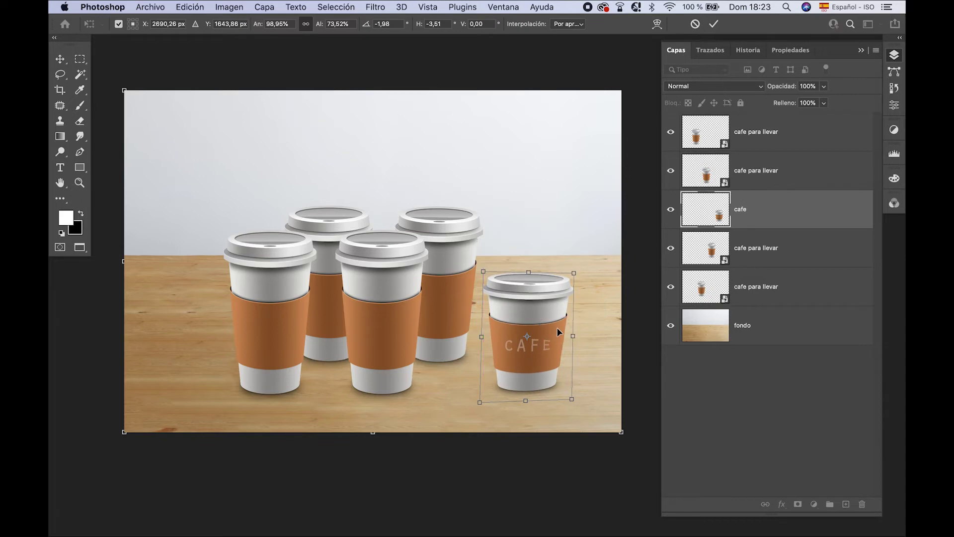
key(Return)
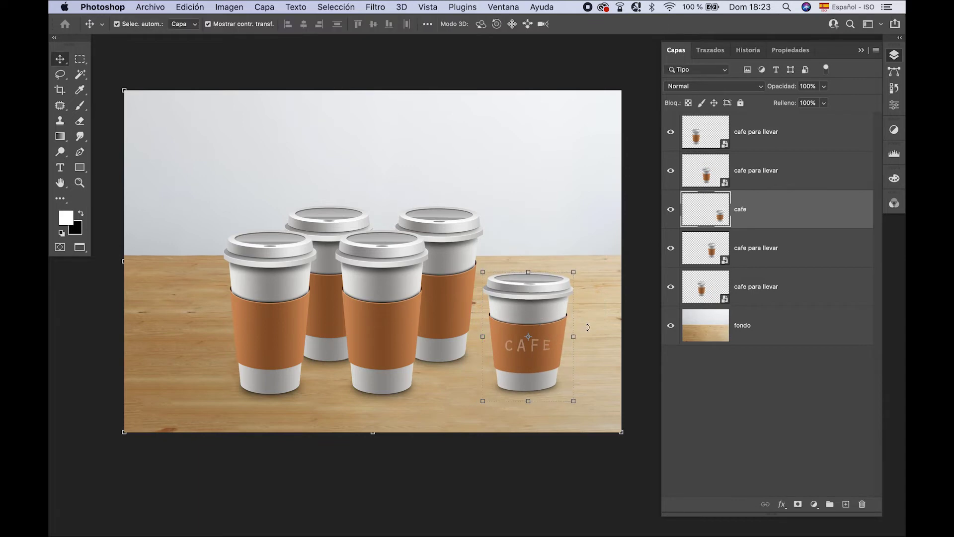
Step: Flip the CAFE cup horizontally and move it up and right toward the wall
click(587, 325)
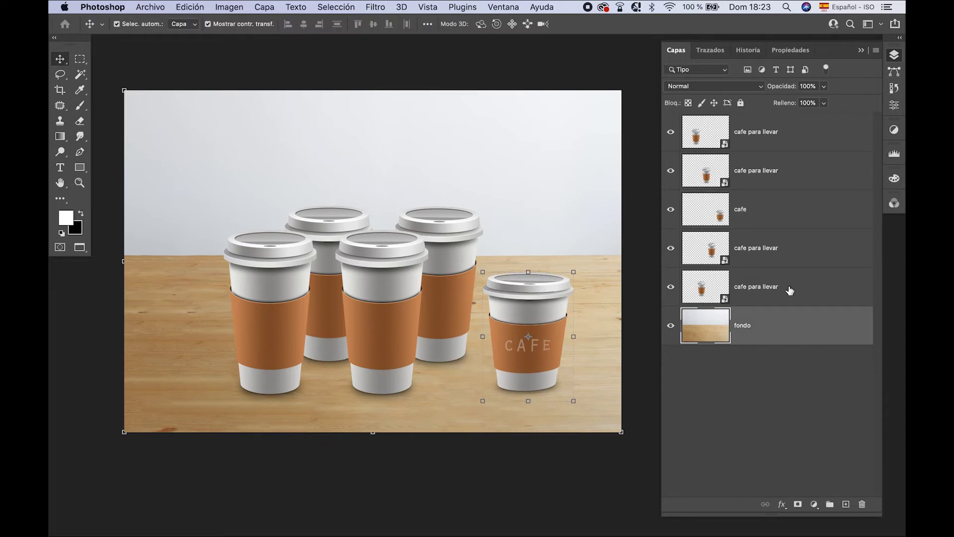
click(791, 224)
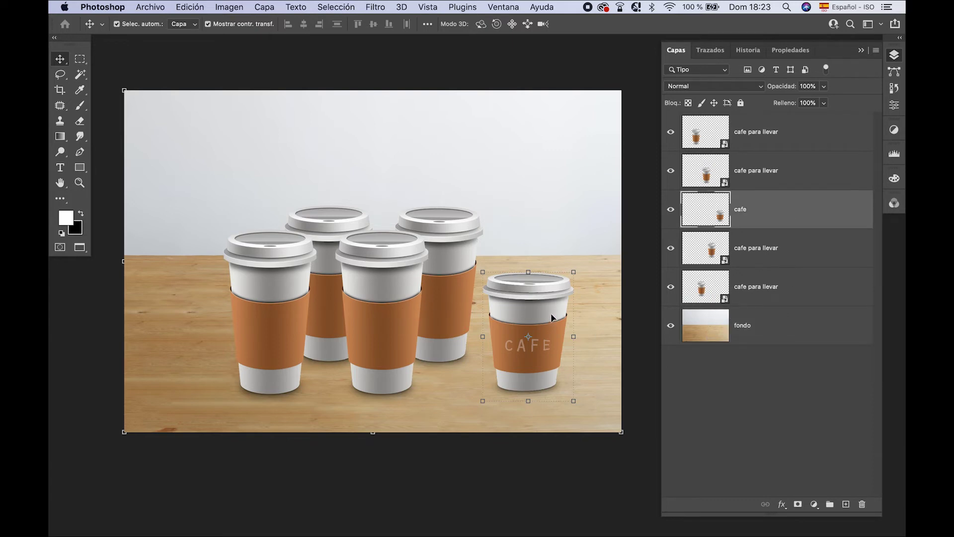
key(ctrl+t)
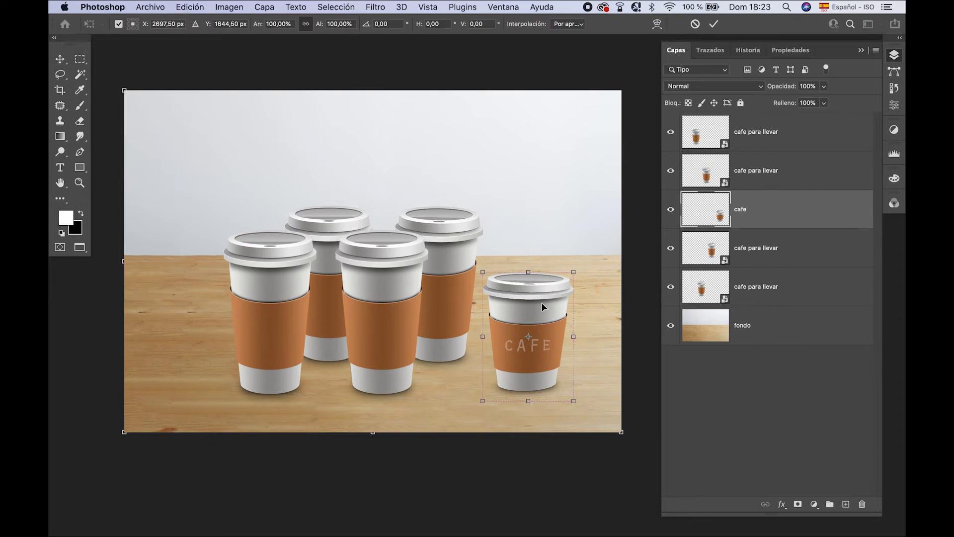
right_click(542, 306)
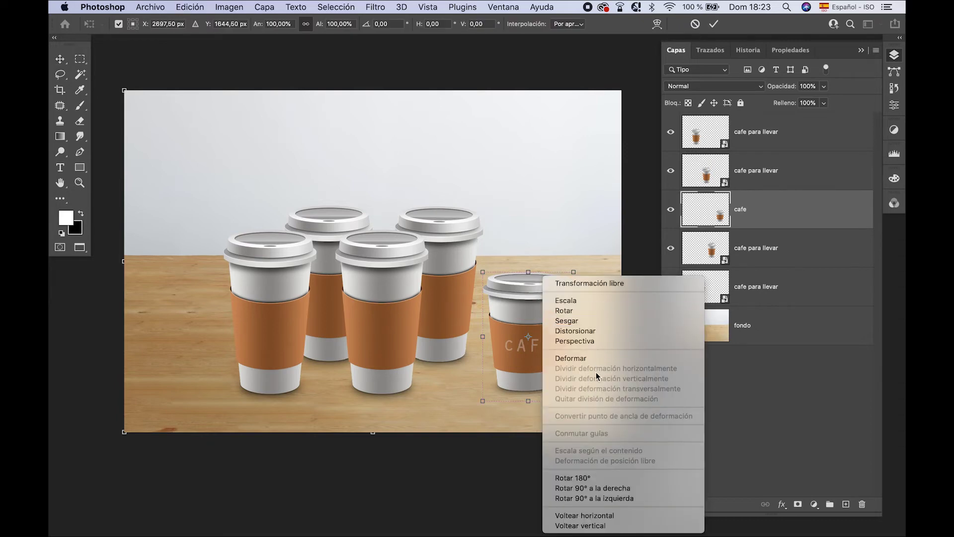
click(638, 516)
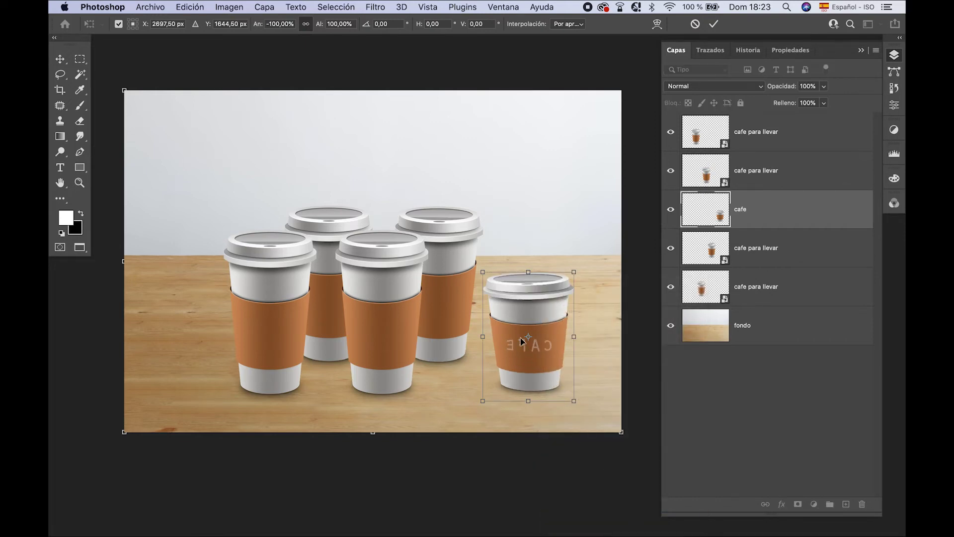
drag(540, 381, 564, 299)
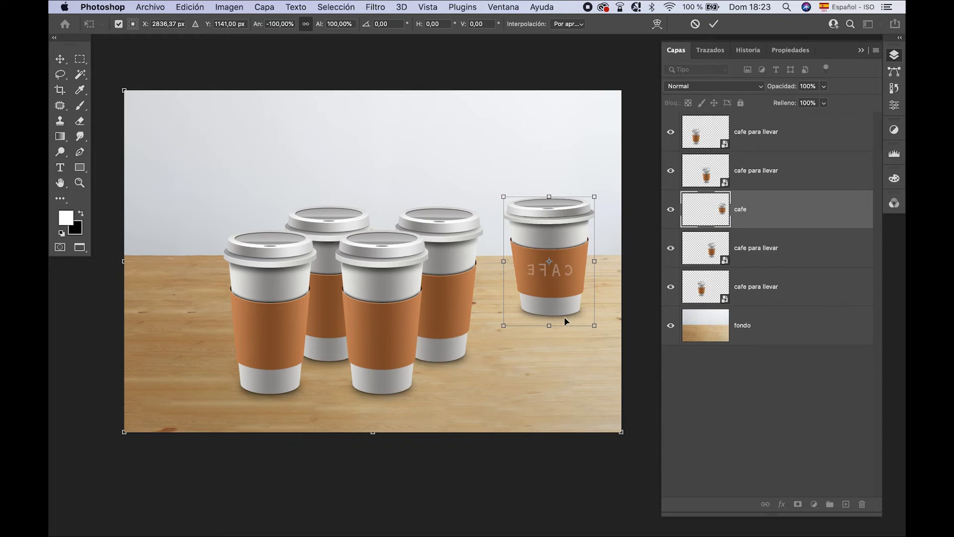
key(Return)
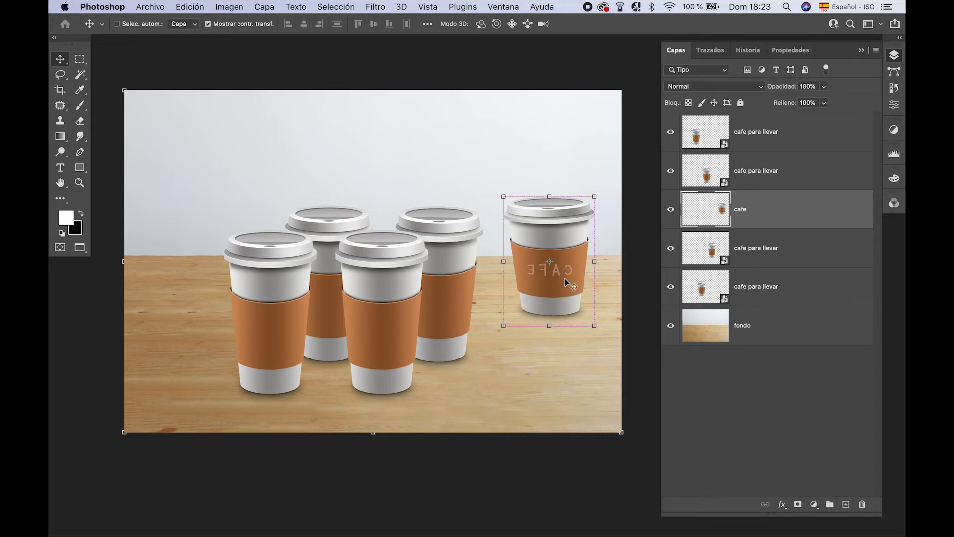
key(ctrl+t)
Step: Try flipping the CAFE cup upside down and moving it, then undo
right_click(565, 282)
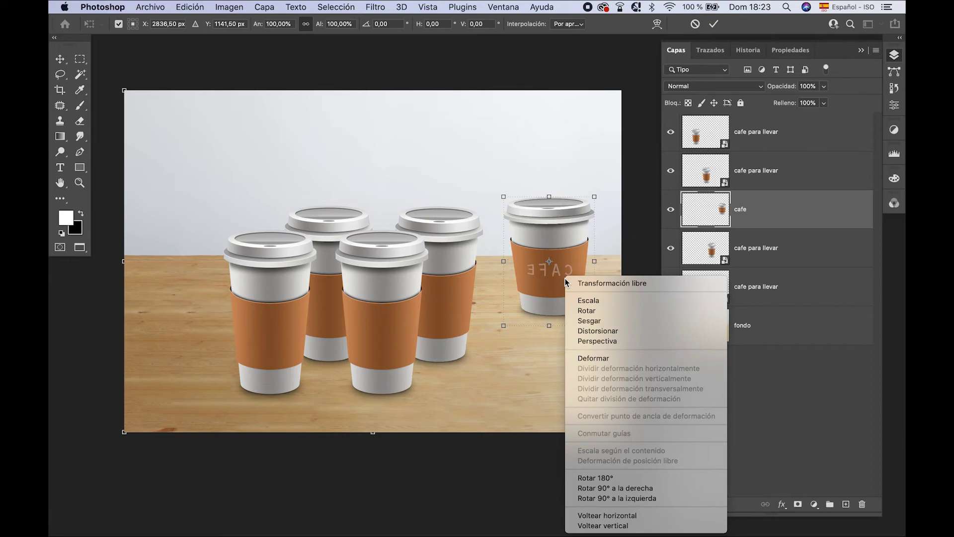
click(646, 525)
drag(571, 257, 563, 179)
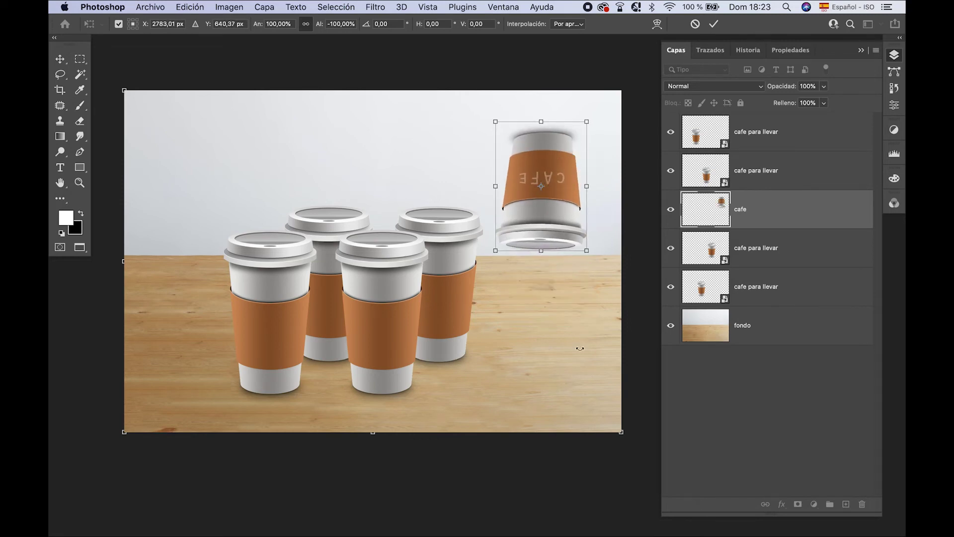
key(super+z)
key(super+z)
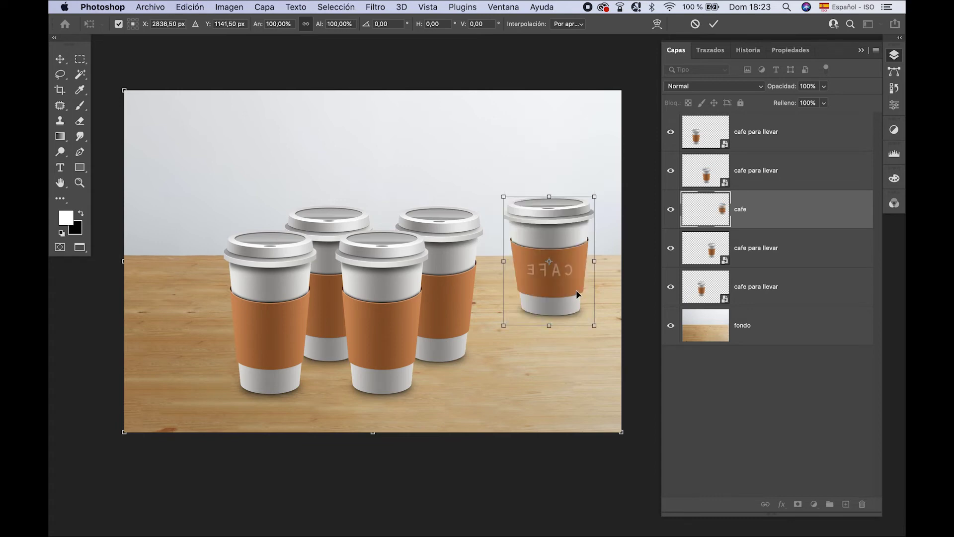
Step: Try Rotar 180° and 90° turns and moving the sideways cup, then undo back to upright
right_click(560, 286)
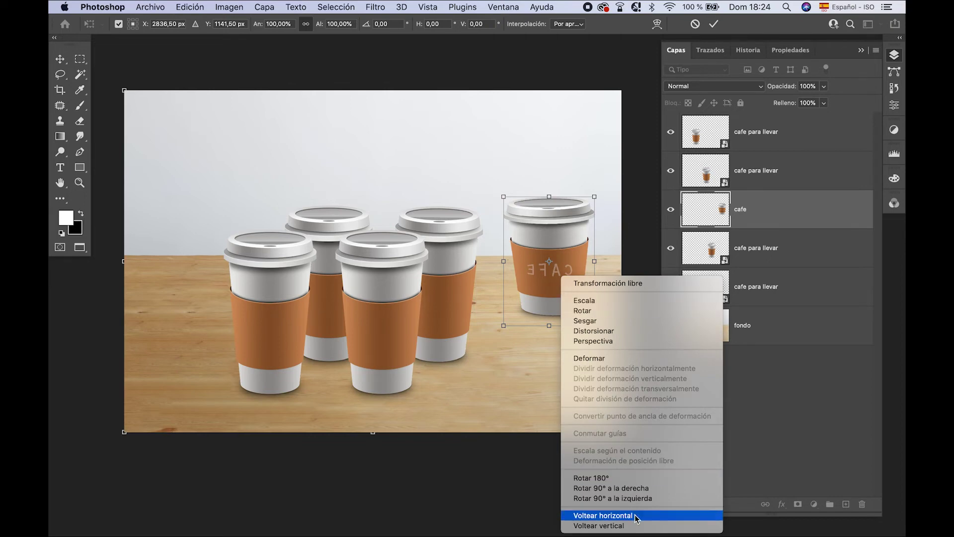
click(650, 480)
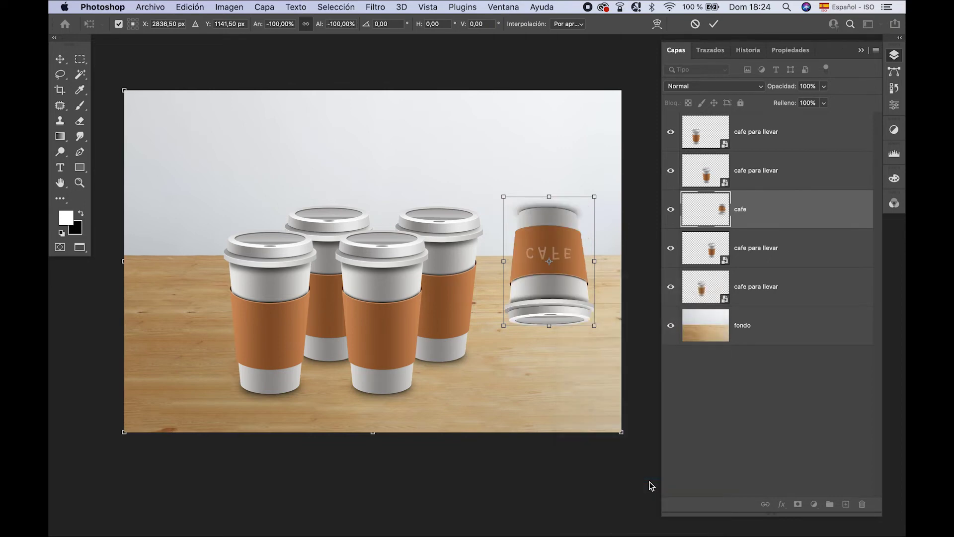
right_click(557, 218)
click(628, 426)
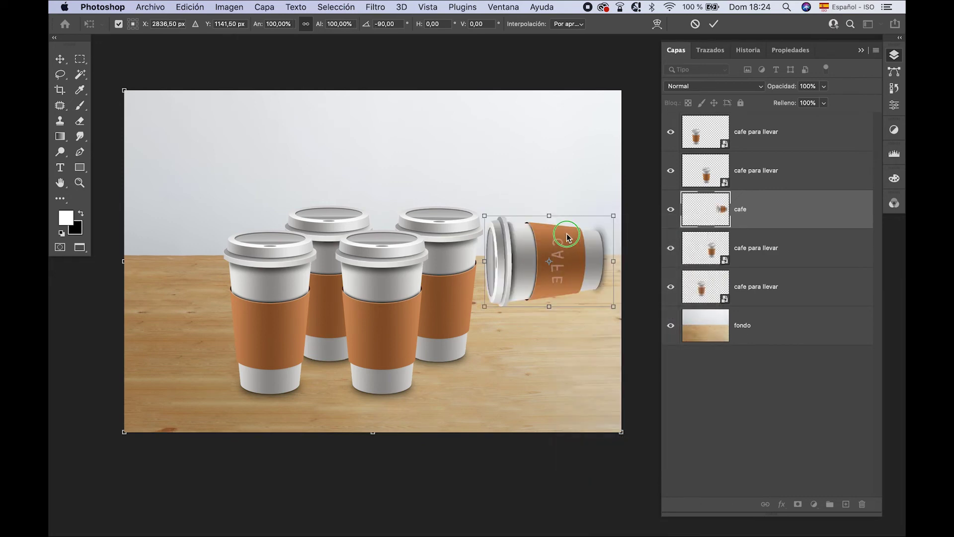
right_click(566, 233)
click(641, 453)
right_click(557, 232)
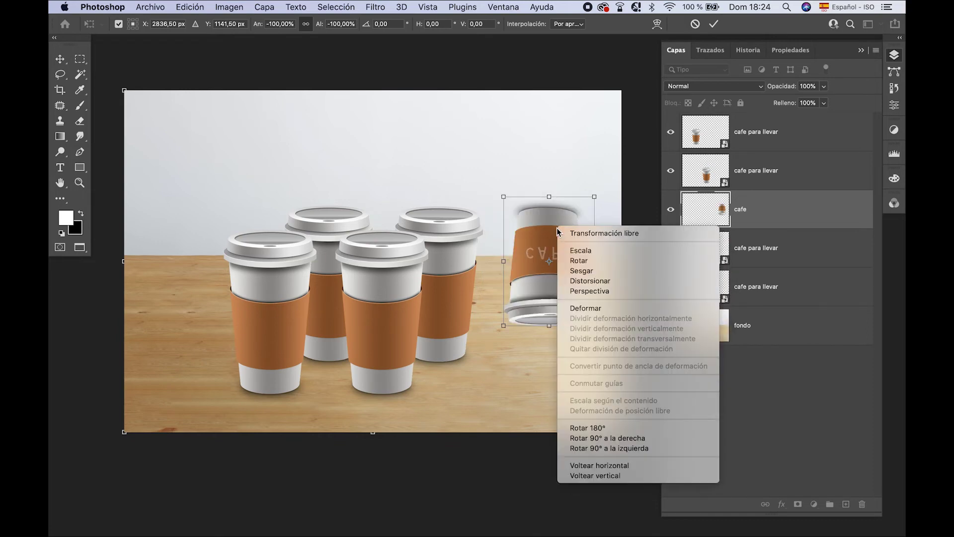
click(628, 449)
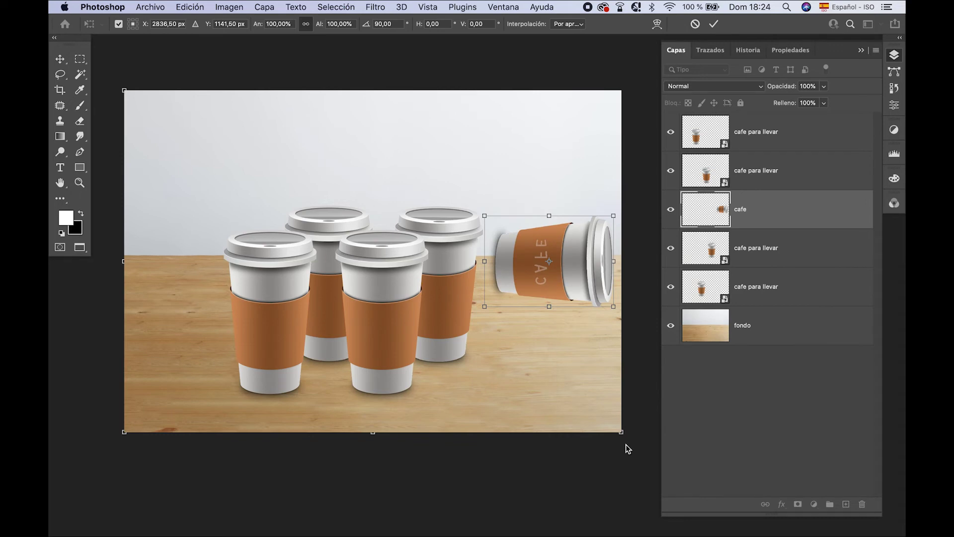
mouse_move(588, 284)
mouse_down()
mouse_move(396, 140)
mouse_move(269, 179)
mouse_up()
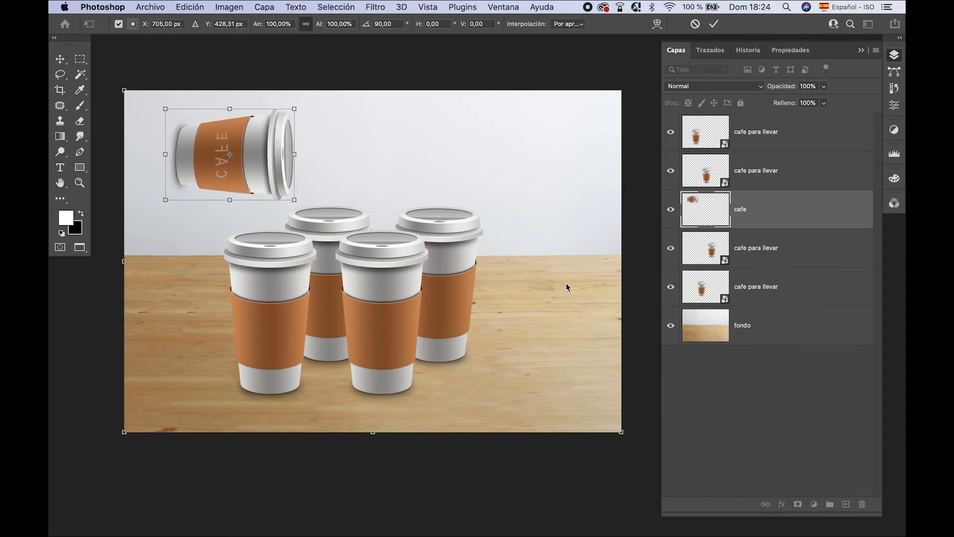
key(super+z)
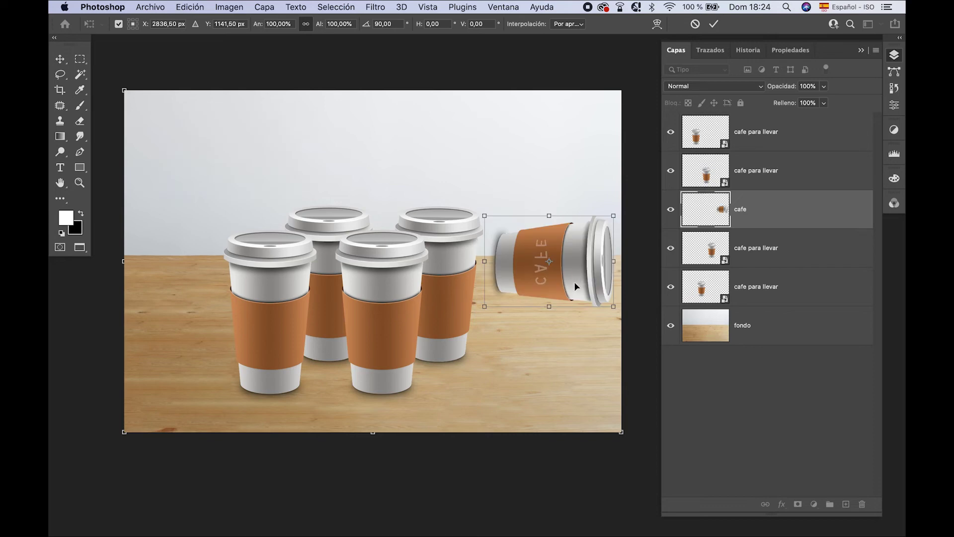
key(super+z)
key(super+z)
key(super+z)
key(super+z)
key(super+z)
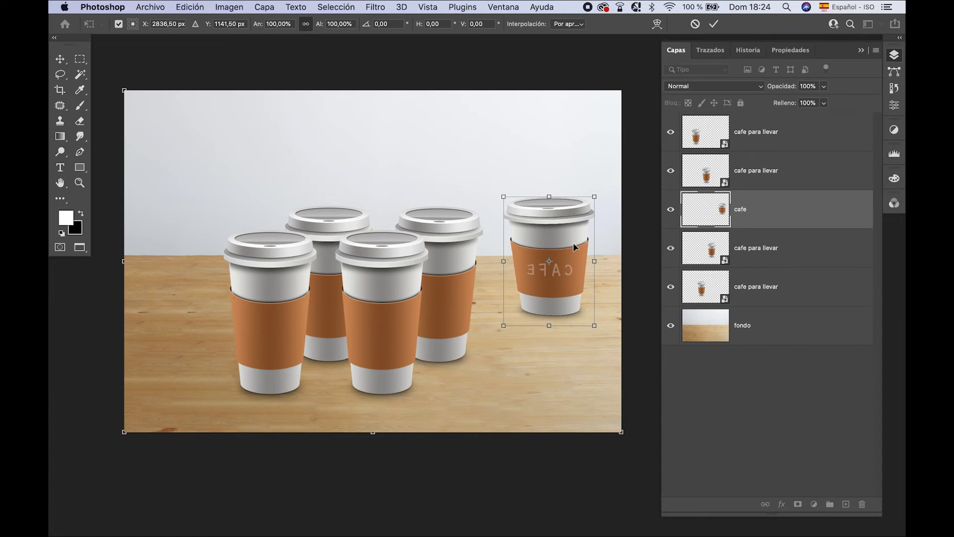
right_click(568, 246)
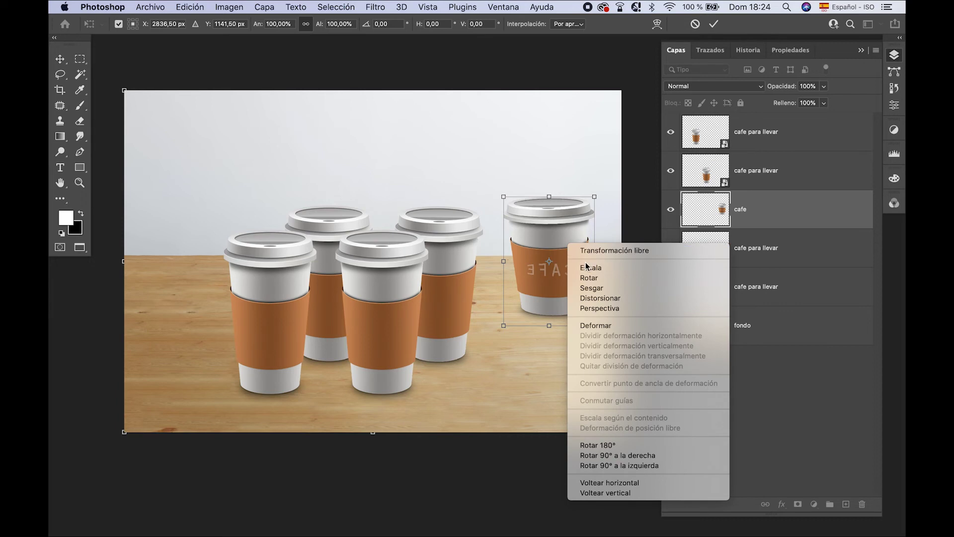
Step: Warp the CAFE cup, bulging its left and right sides and curving its base
click(634, 326)
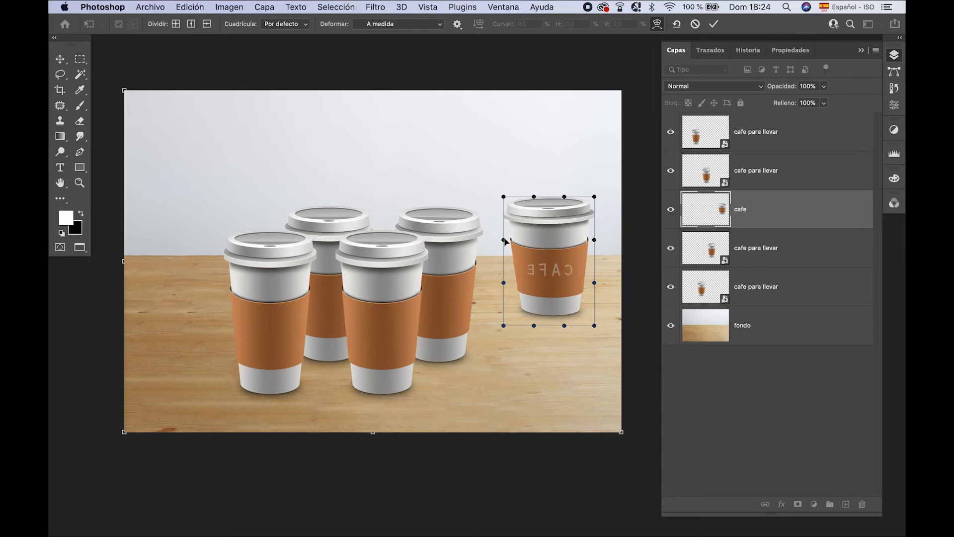
drag(503, 239, 495, 241)
drag(503, 283, 489, 285)
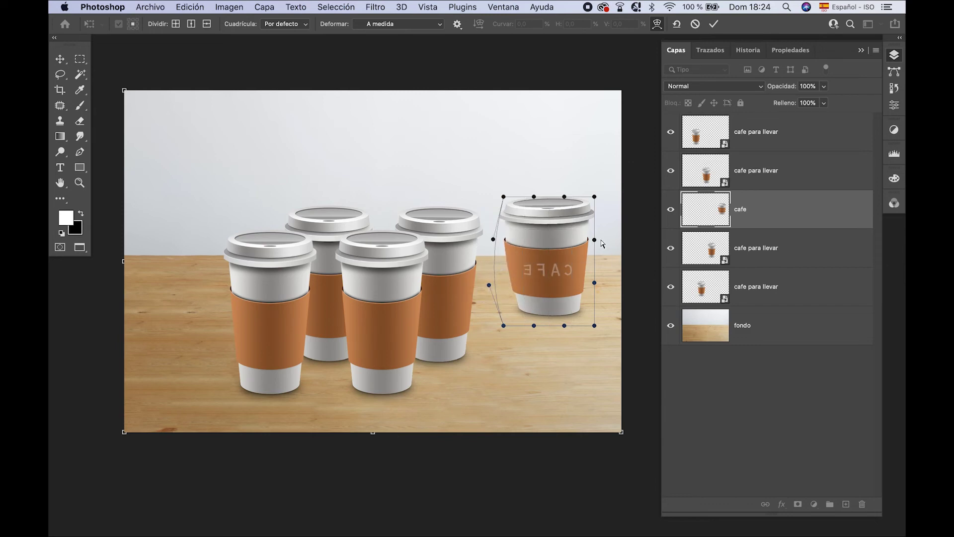
drag(596, 241, 600, 243)
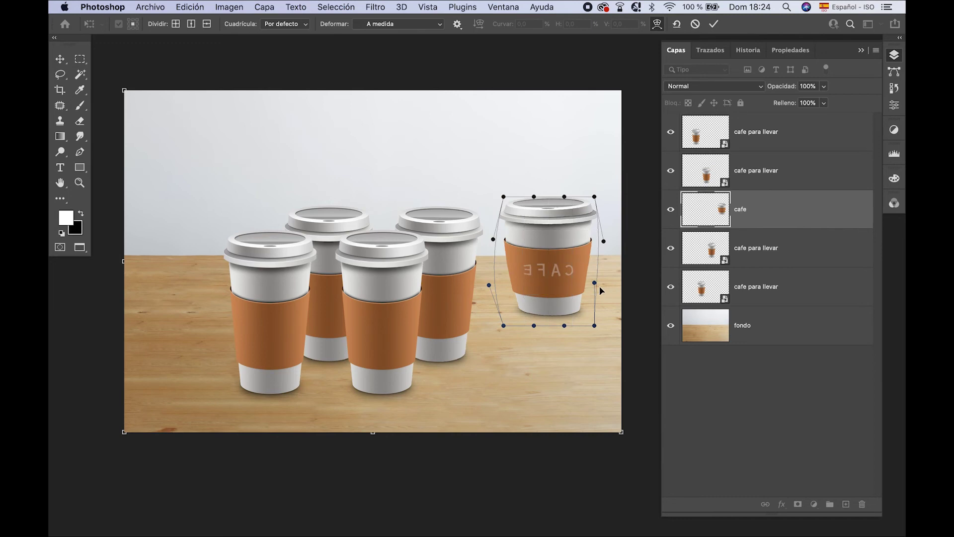
drag(595, 283, 607, 283)
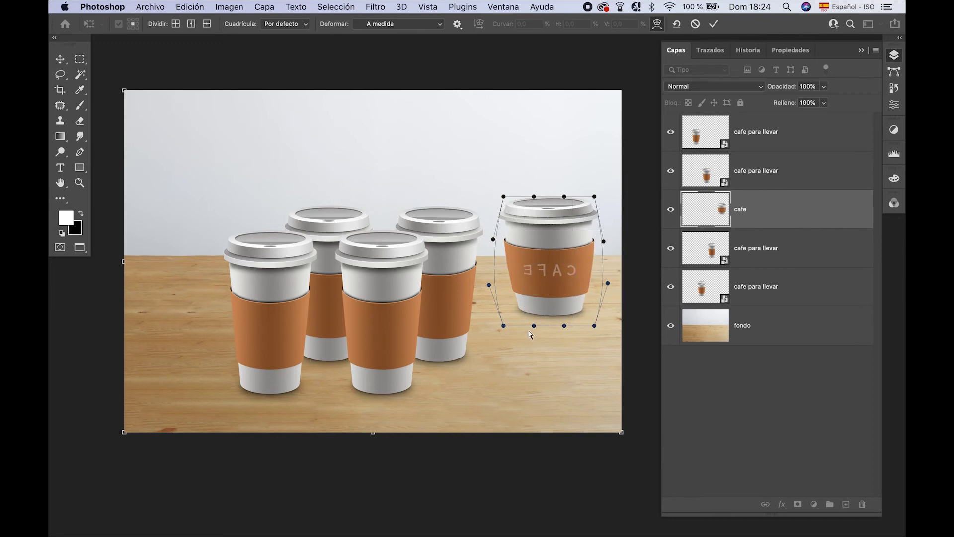
drag(534, 325, 499, 326)
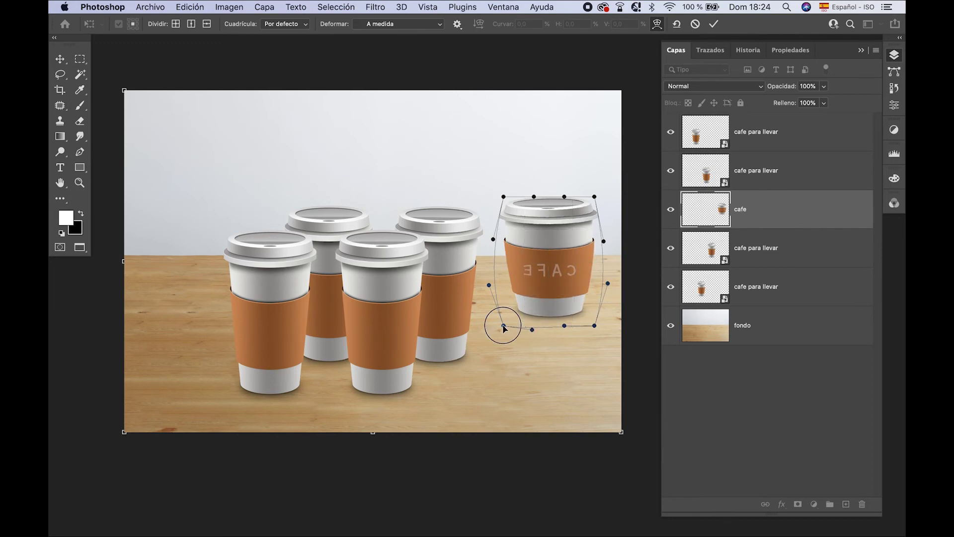
drag(595, 326, 563, 329)
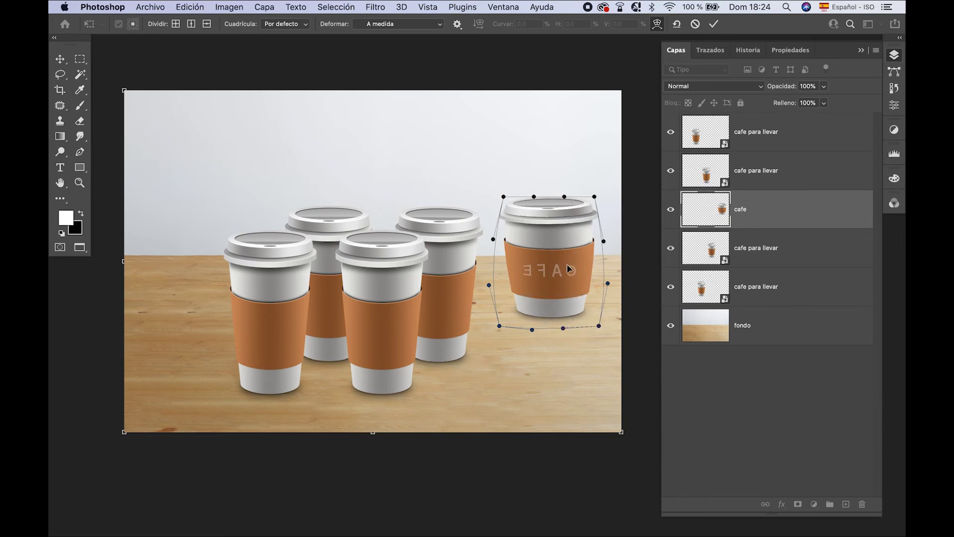
Step: Refine the warp around the cup's middle, lid and edges, then apply it
drag(550, 262, 553, 246)
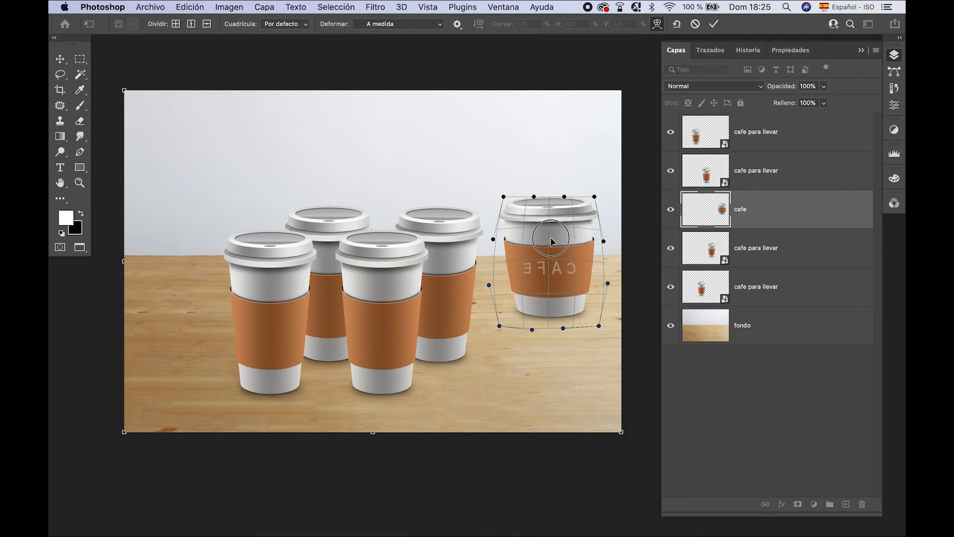
mouse_move(553, 247)
mouse_down()
mouse_move(532, 190)
mouse_move(565, 200)
mouse_move(565, 192)
mouse_up()
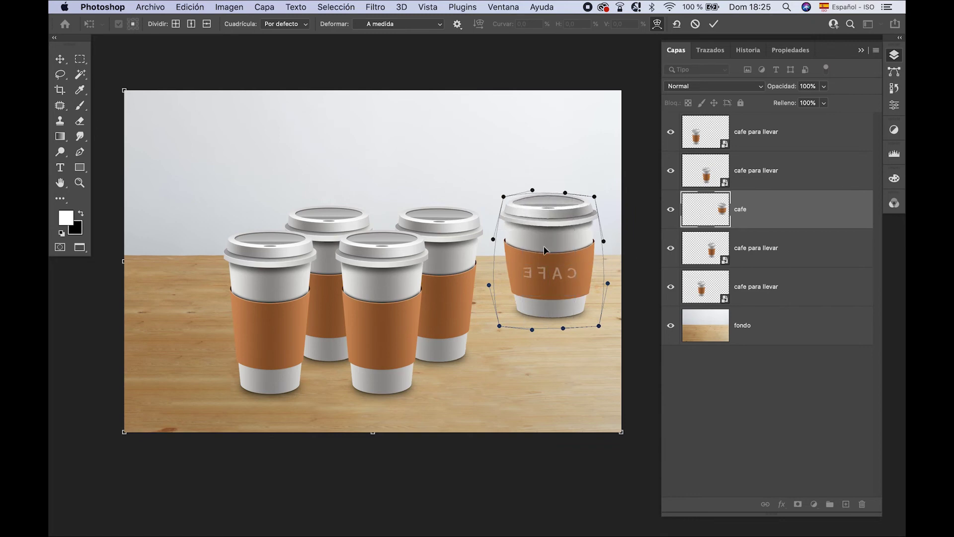
drag(493, 239, 490, 238)
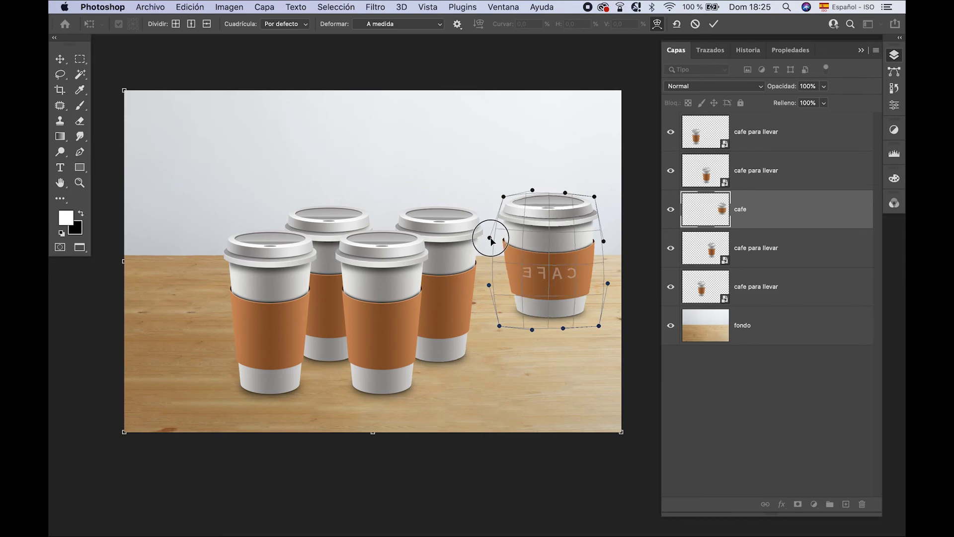
drag(603, 241, 607, 239)
drag(566, 191, 564, 190)
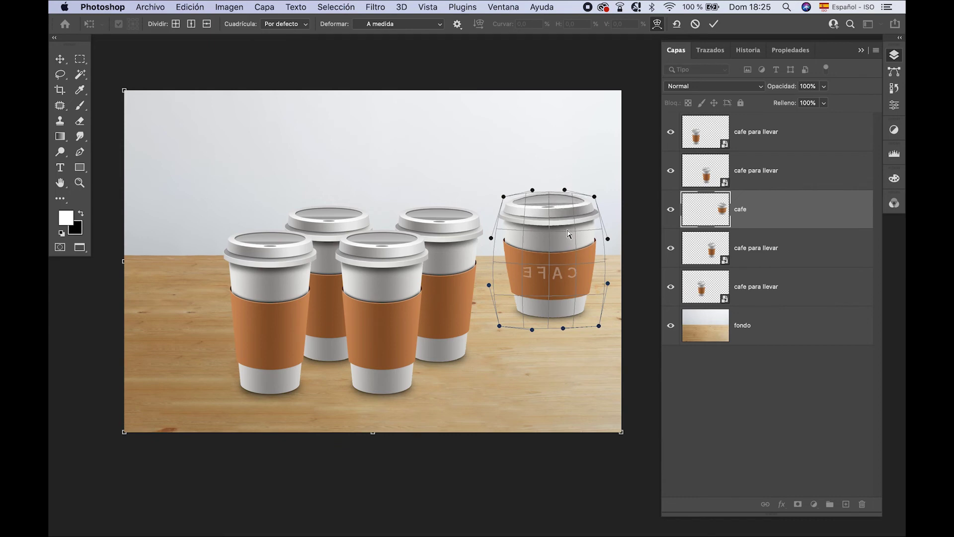
drag(569, 233, 581, 218)
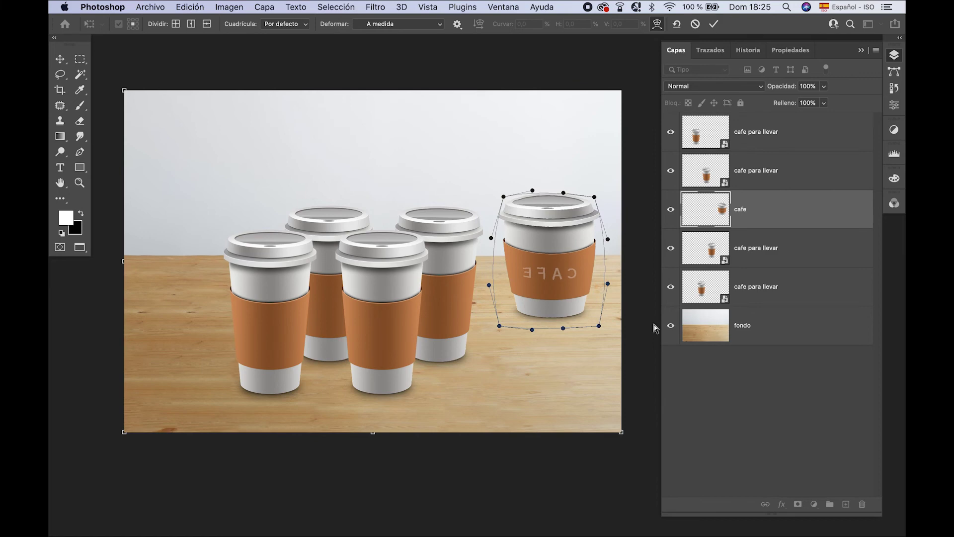
click(533, 330)
drag(533, 330, 533, 332)
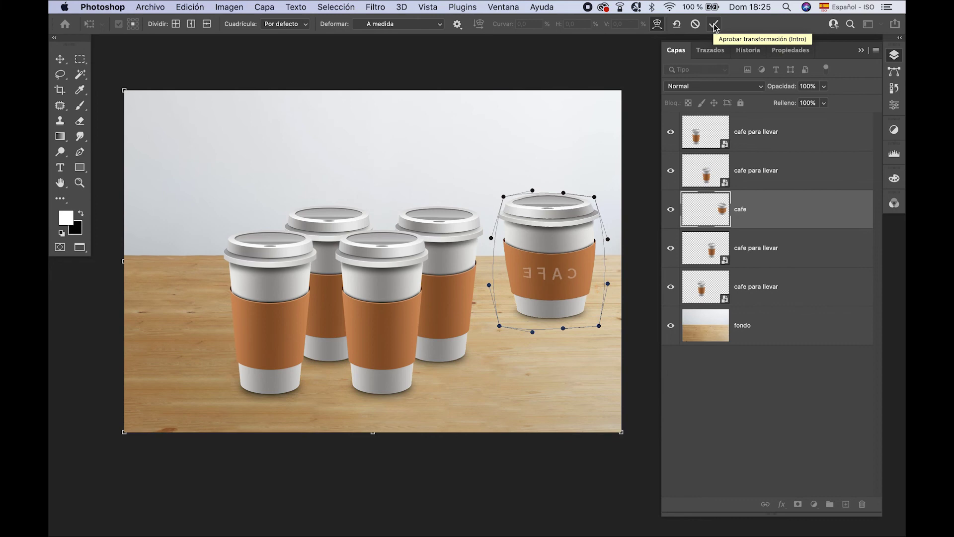
click(715, 26)
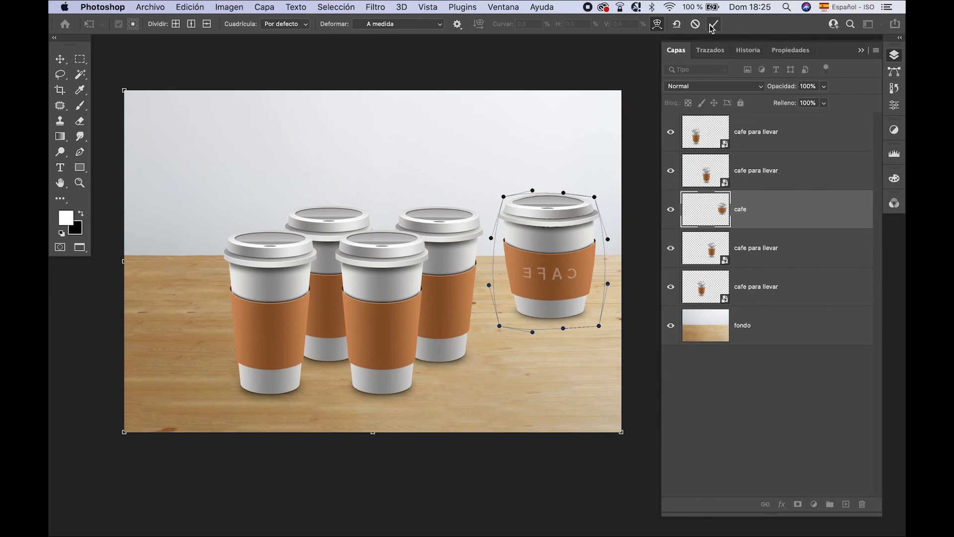
click(714, 25)
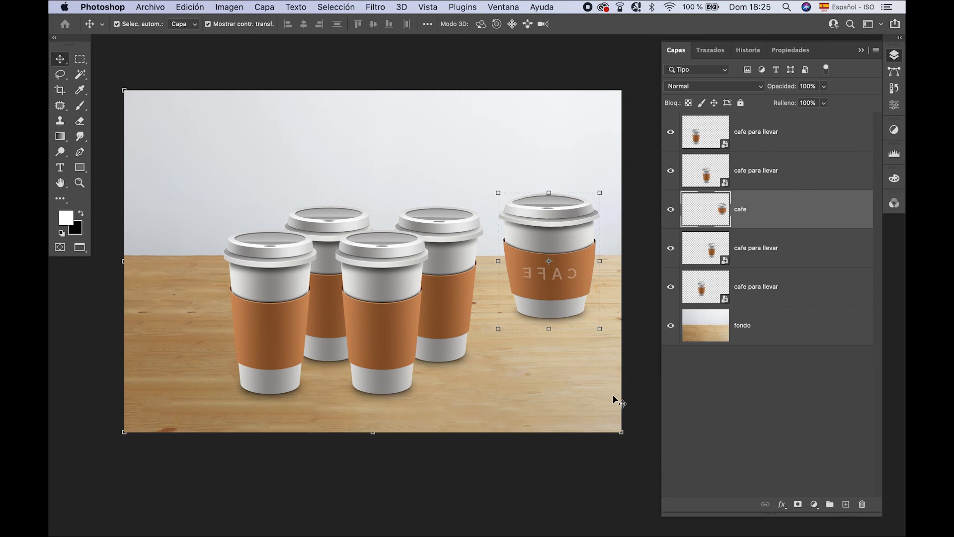
right_click(565, 291)
click(541, 290)
key(ctrl+t)
right_click(542, 291)
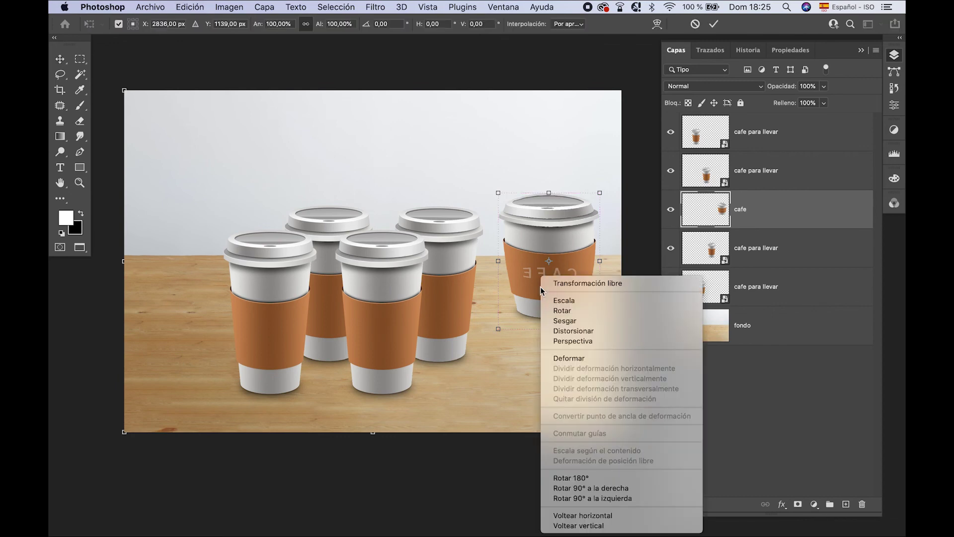
click(568, 342)
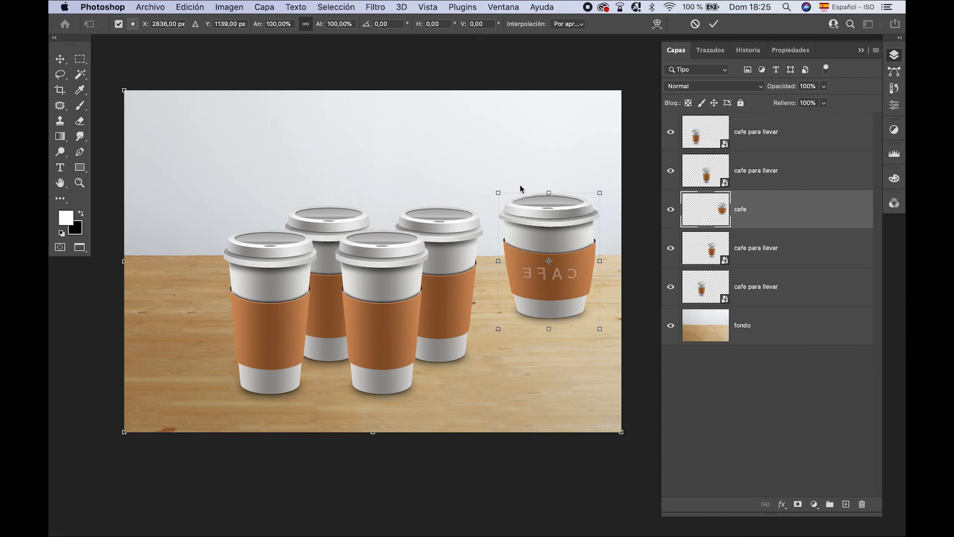
mouse_move(499, 193)
mouse_down()
mouse_move(515, 202)
mouse_move(496, 203)
mouse_move(496, 172)
mouse_move(522, 208)
mouse_move(520, 193)
mouse_move(472, 207)
mouse_up()
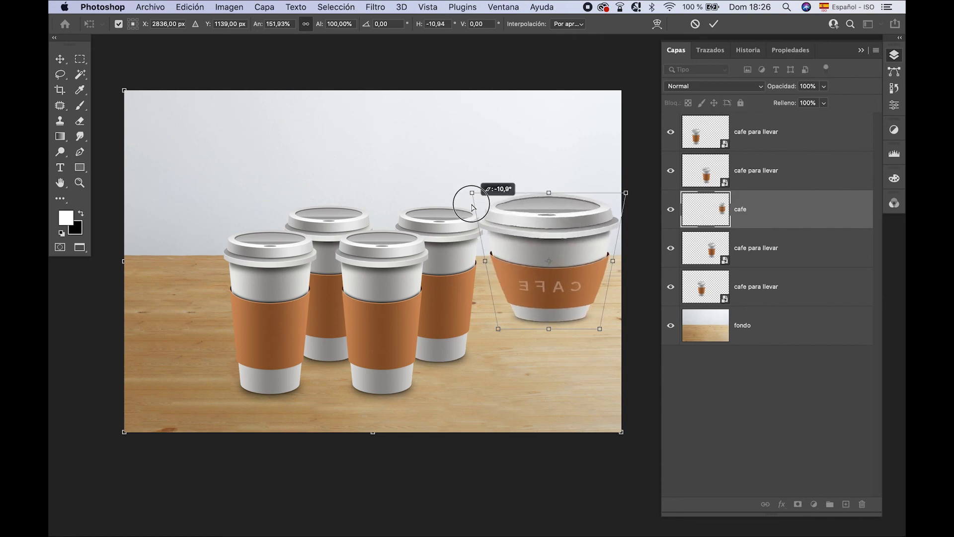
drag(472, 207, 472, 205)
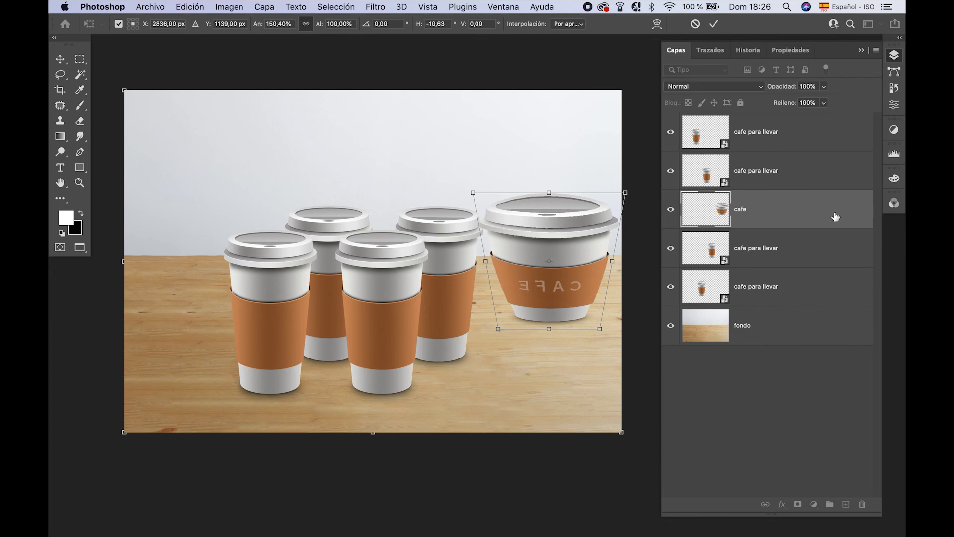
key(ctrl+z)
key(ctrl+z)
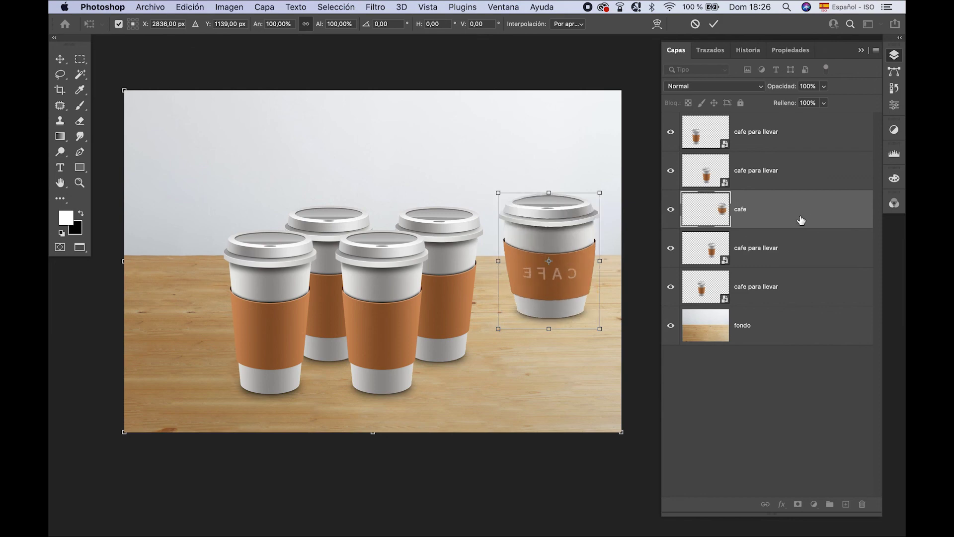
key(Return)
Step: Select the back-left cup's 'cafe para llevar' layer in the Layers panel
click(805, 258)
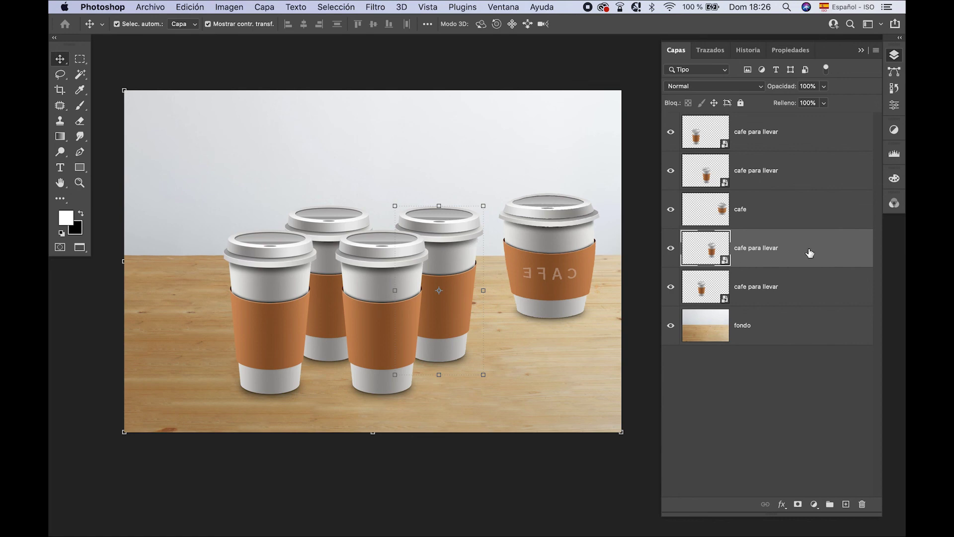
click(806, 290)
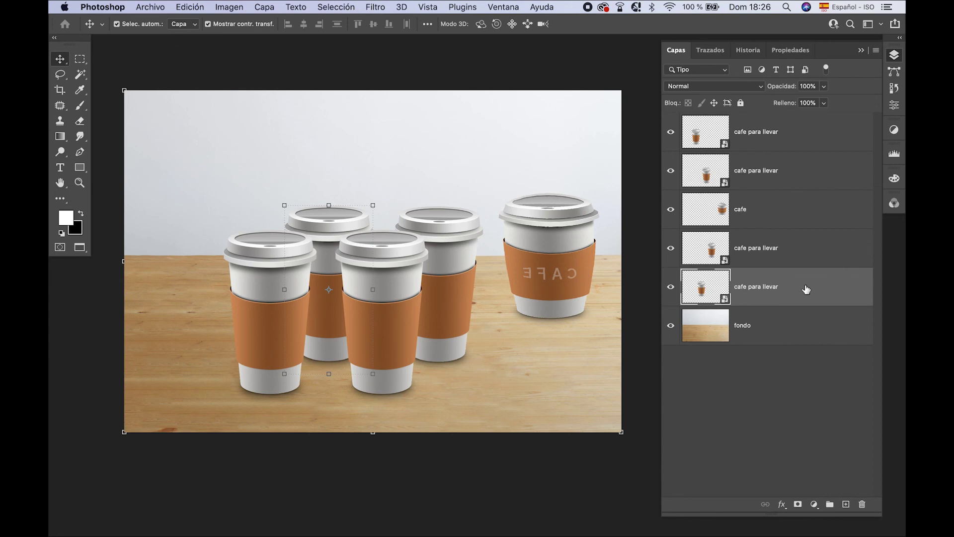